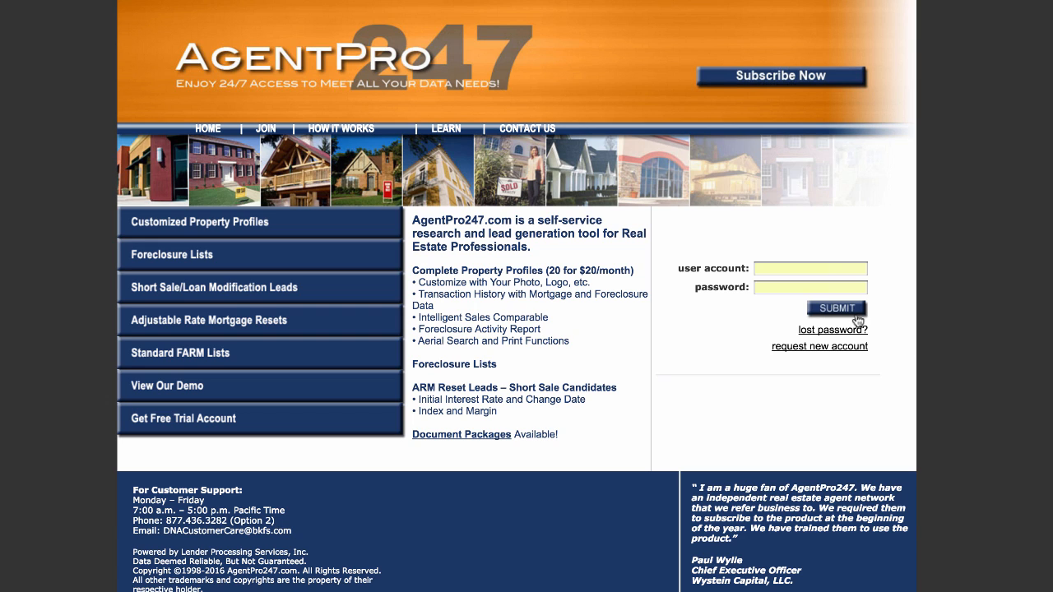
# Step: Submit the sign-in details and go to the FARM list search page
pyautogui.click(841, 314)
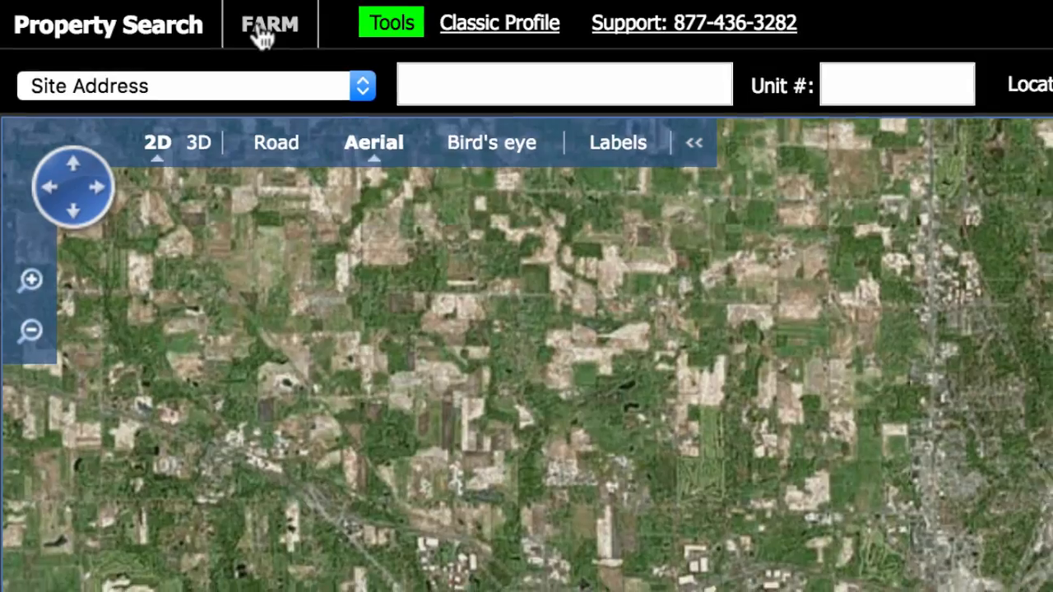
pyautogui.click(264, 32)
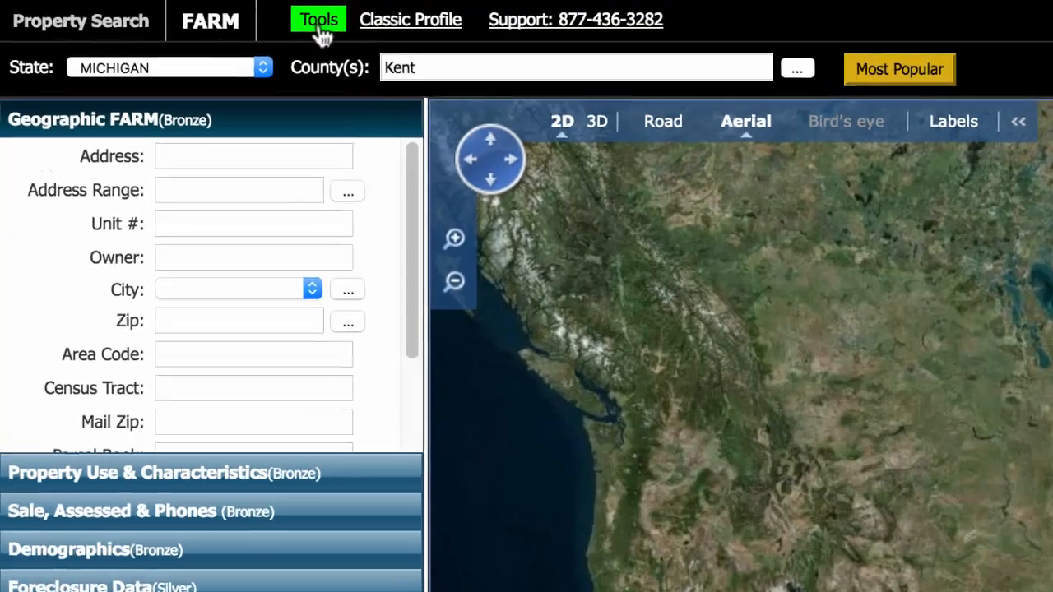
# Step: Open Tools > Geographic Coverage and review Montana's county coverage table
pyautogui.click(143, 8)
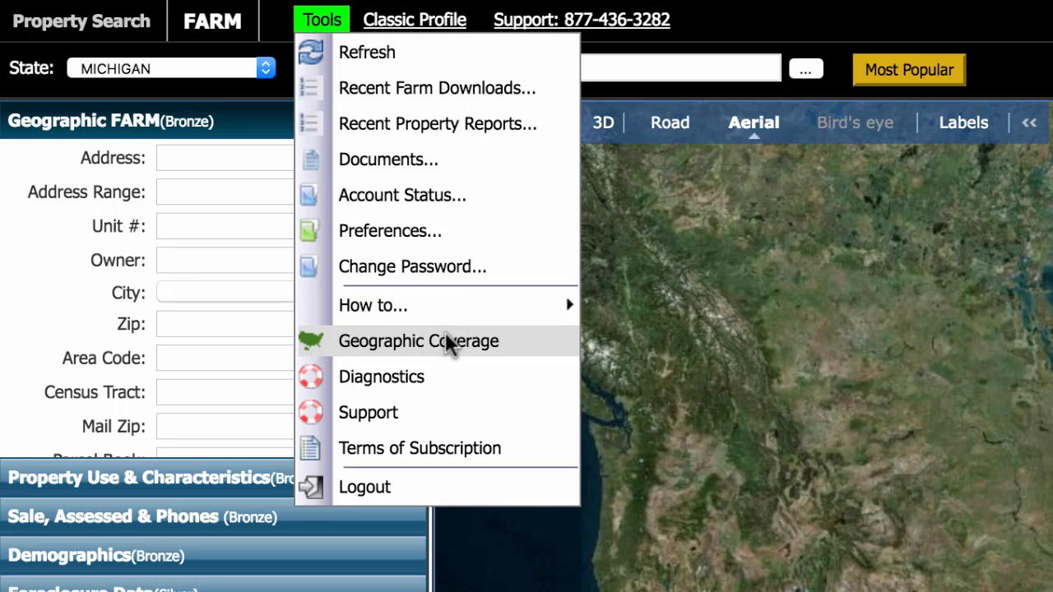
pyautogui.click(445, 337)
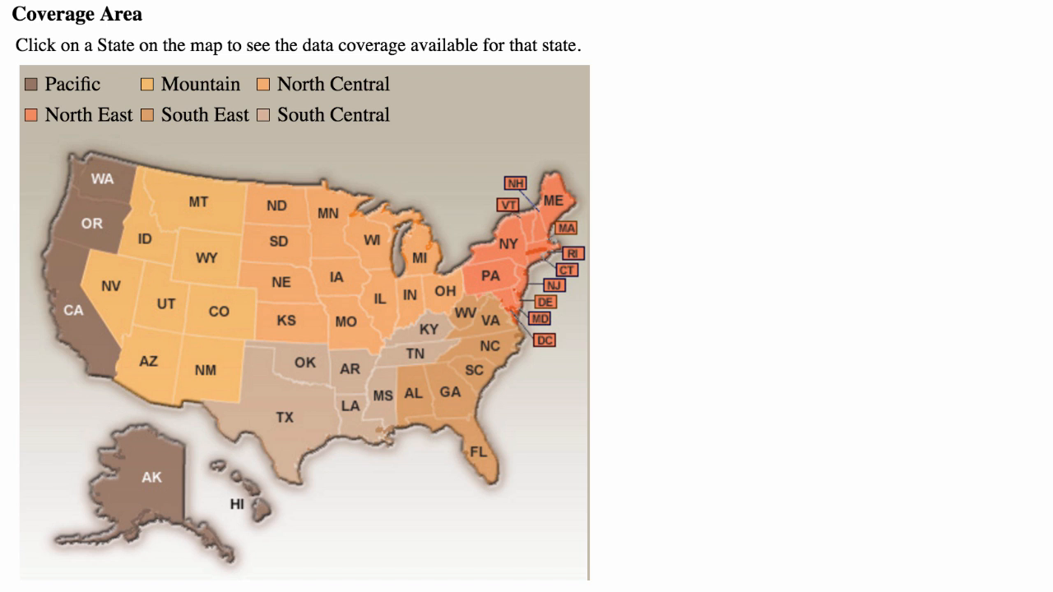
pyautogui.click(212, 216)
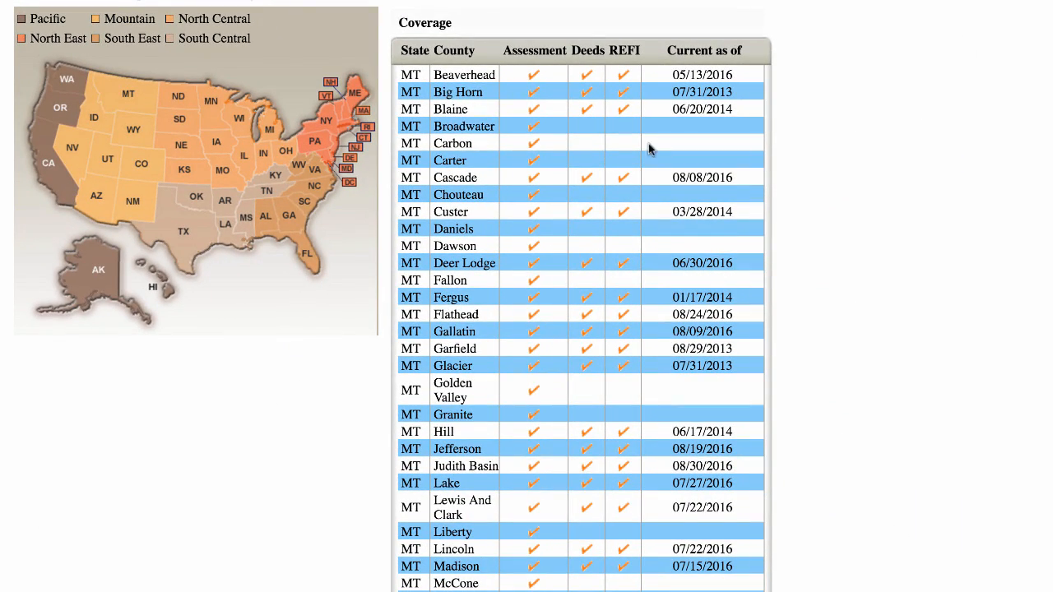
pyautogui.scroll(-4, 680, 508)
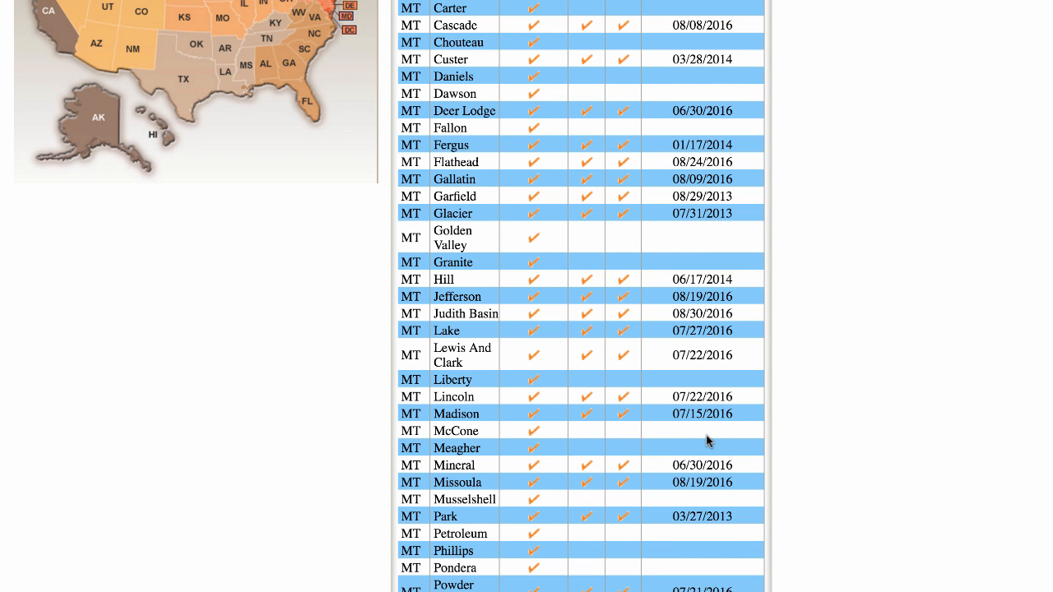
pyautogui.scroll(4, 706, 442)
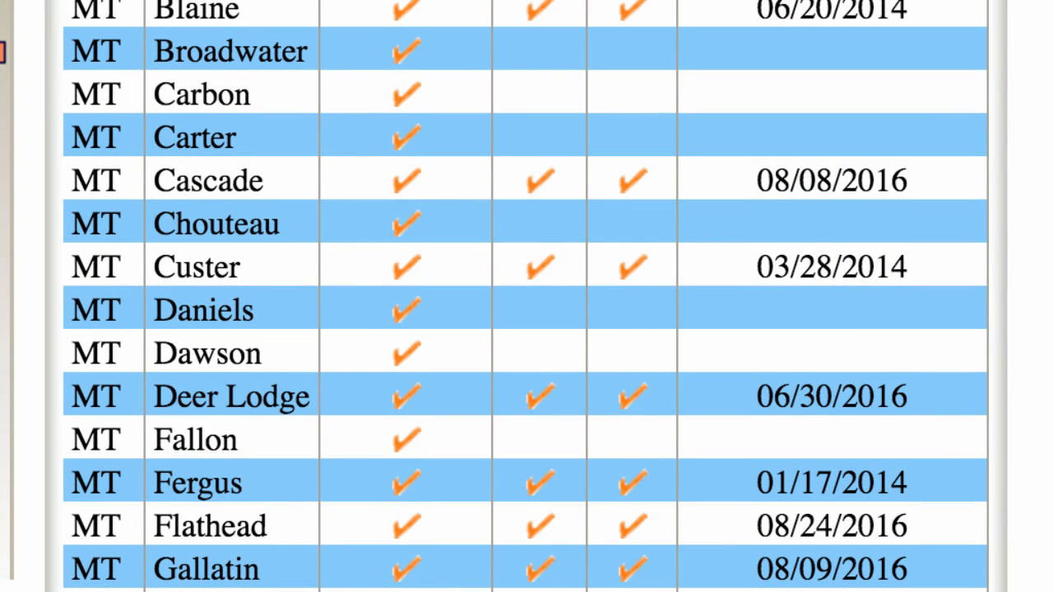
pyautogui.scroll(-10, 856, 311)
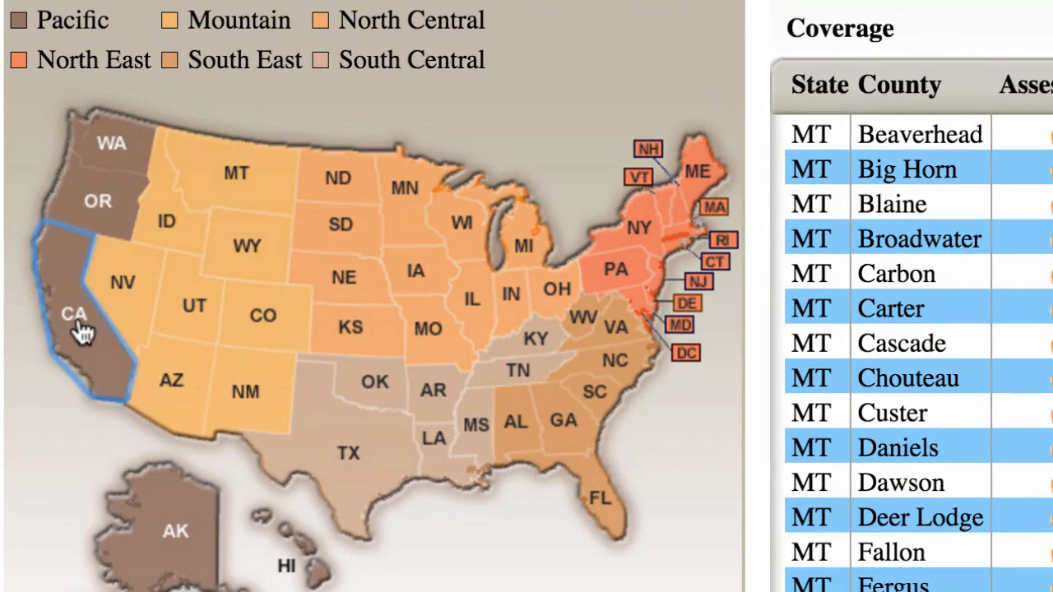
# Step: Show California's county coverage and scroll the table to confirm Sonoma is covered
pyautogui.click(78, 328)
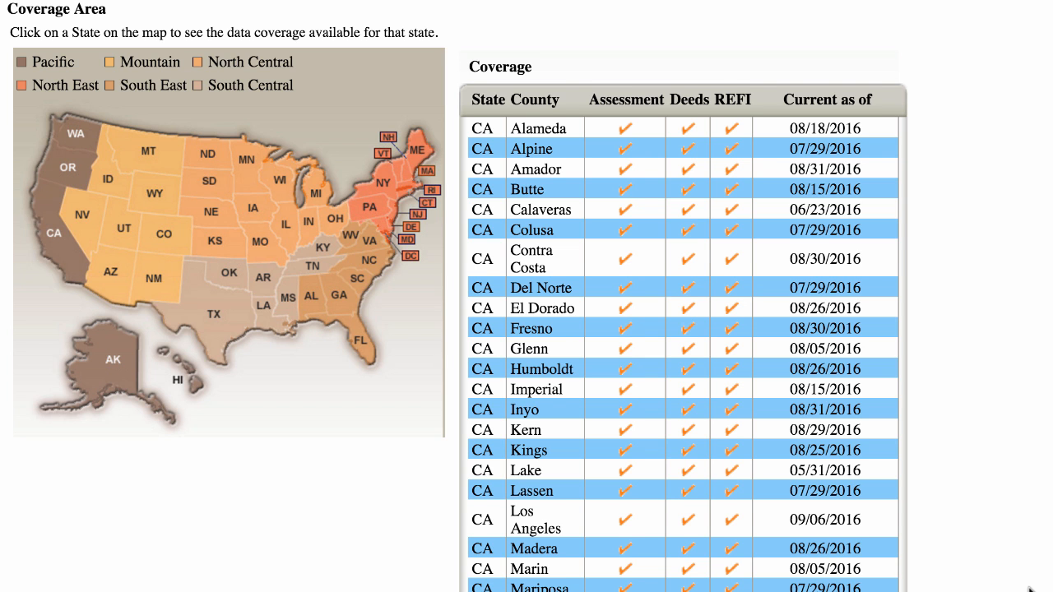
pyautogui.scroll(-4, 1030, 588)
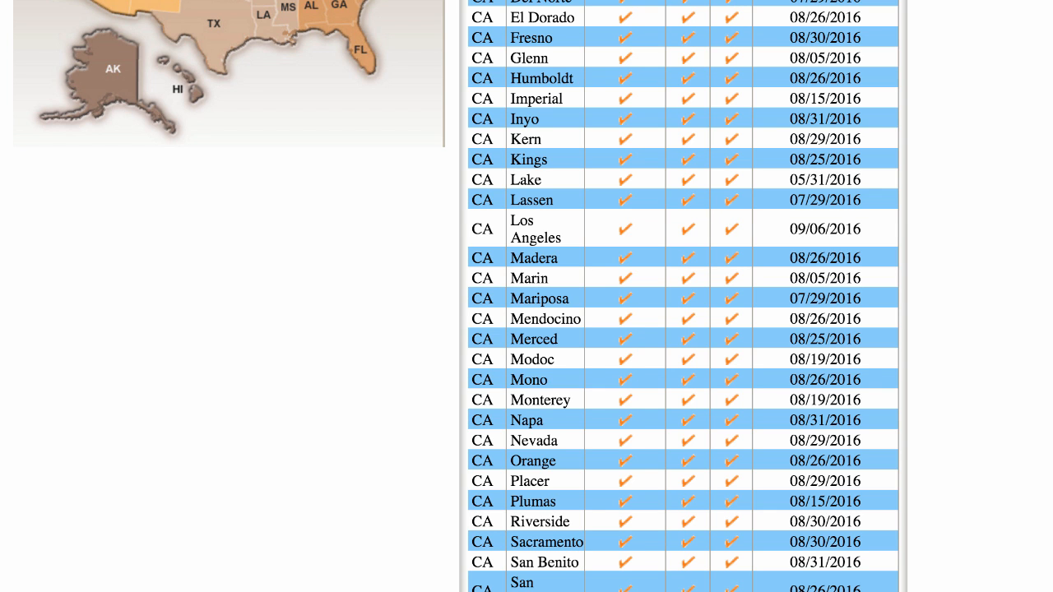
pyautogui.scroll(4, 526, 296)
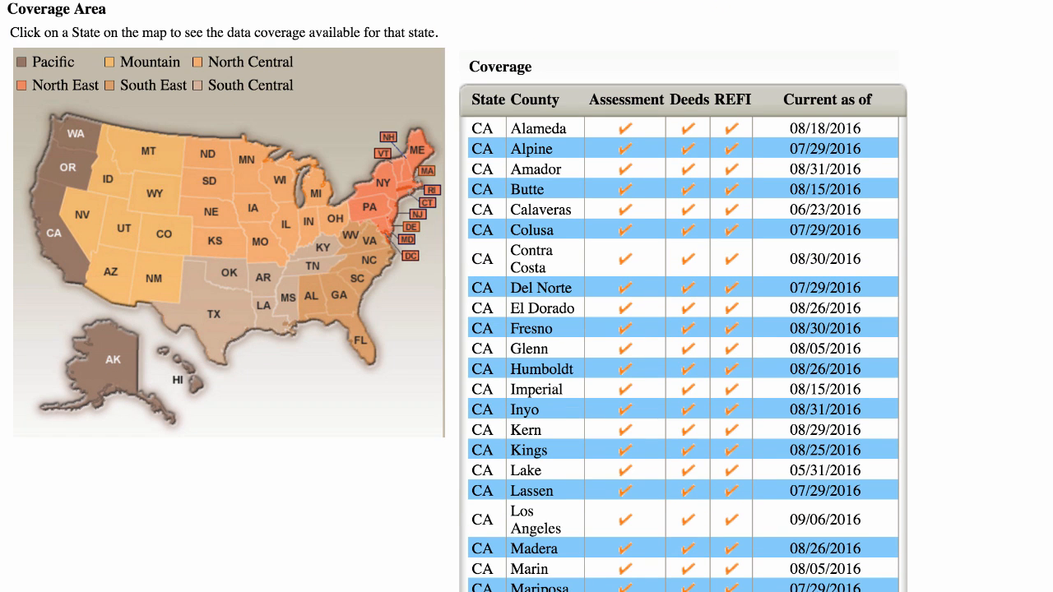
pyautogui.scroll(-10, 1024, 502)
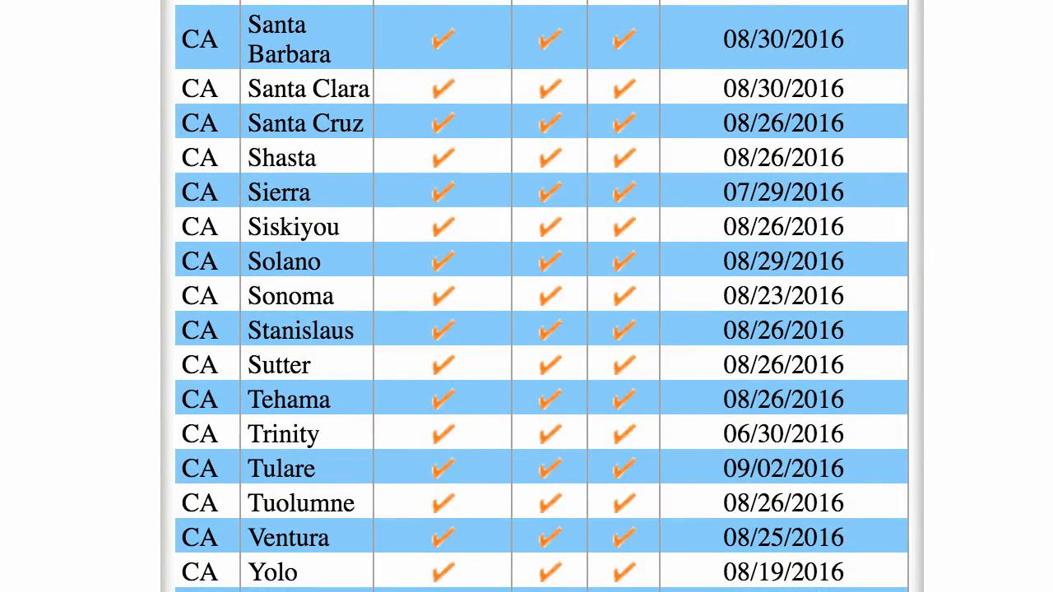
pyautogui.scroll(10, 1045, 23)
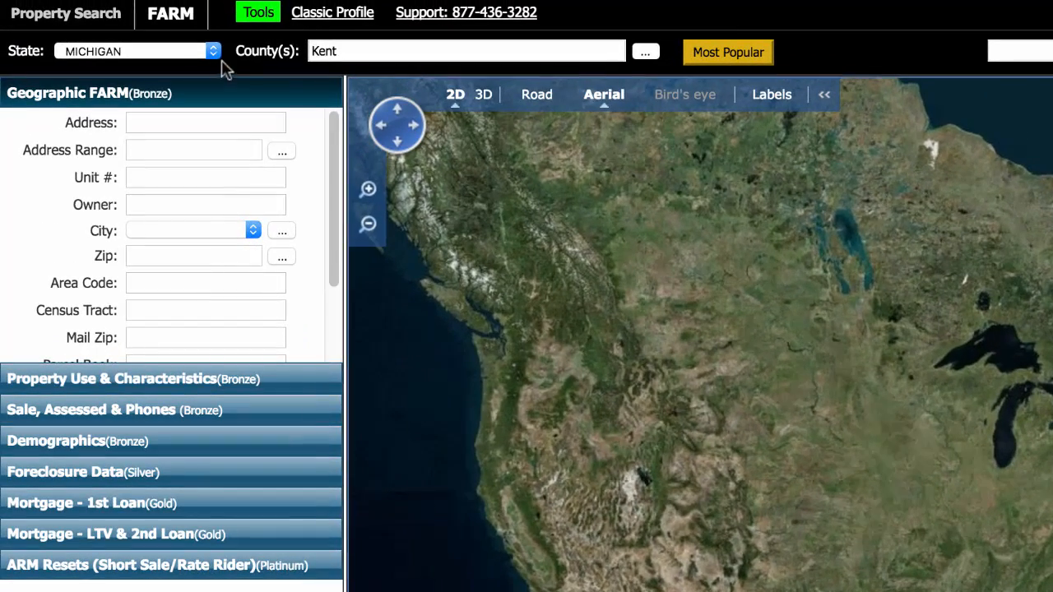
# Step: Set the FARM search State to CALIFORNIA and County to Sonoma
pyautogui.click(214, 51)
pyautogui.scroll(5, 166, 176)
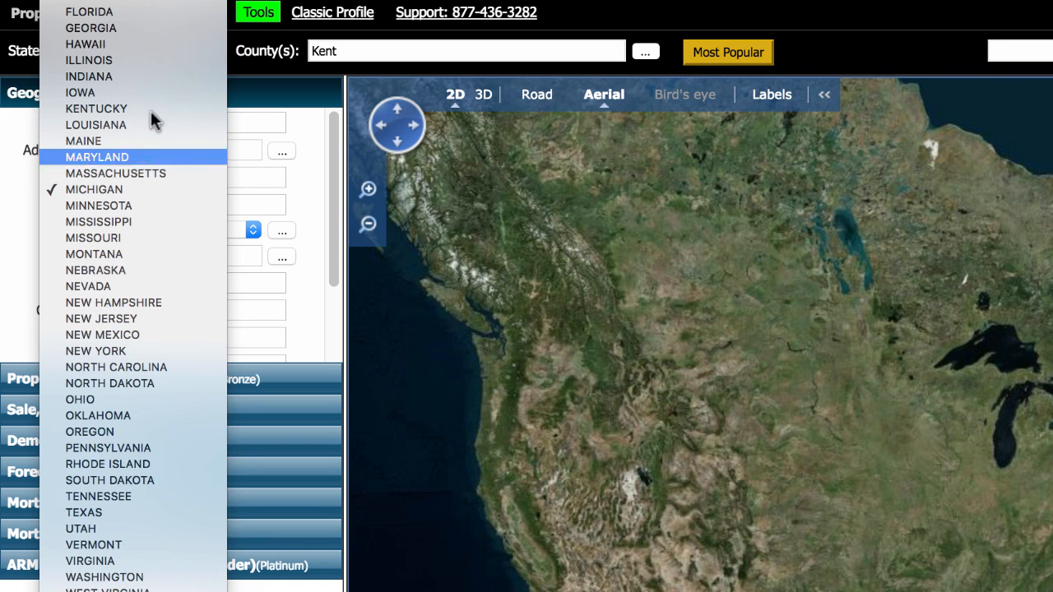
pyautogui.click(94, 1)
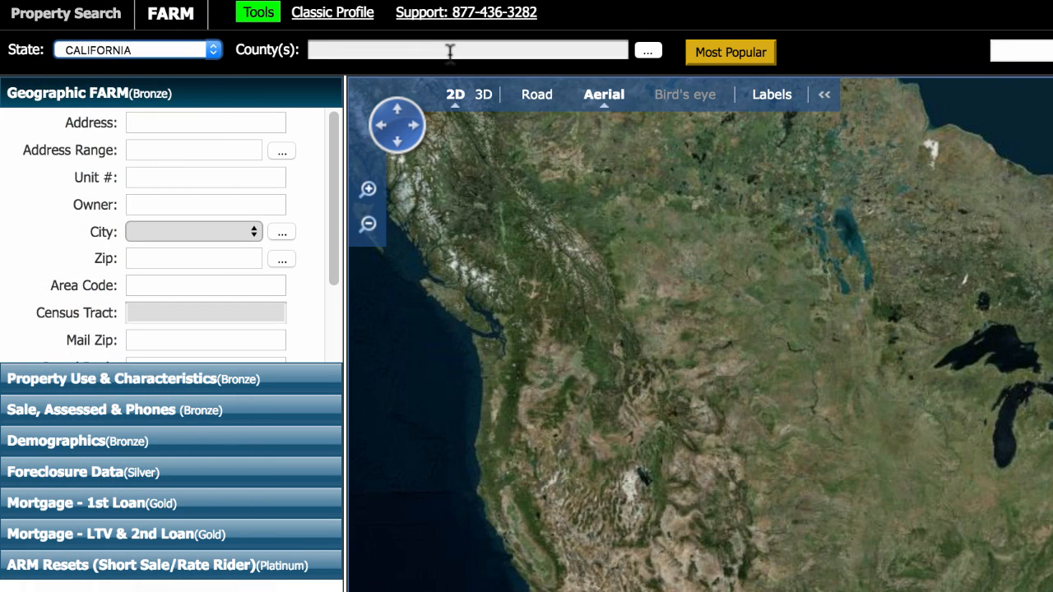
pyautogui.click(450, 52)
pyautogui.write('Sonoma')
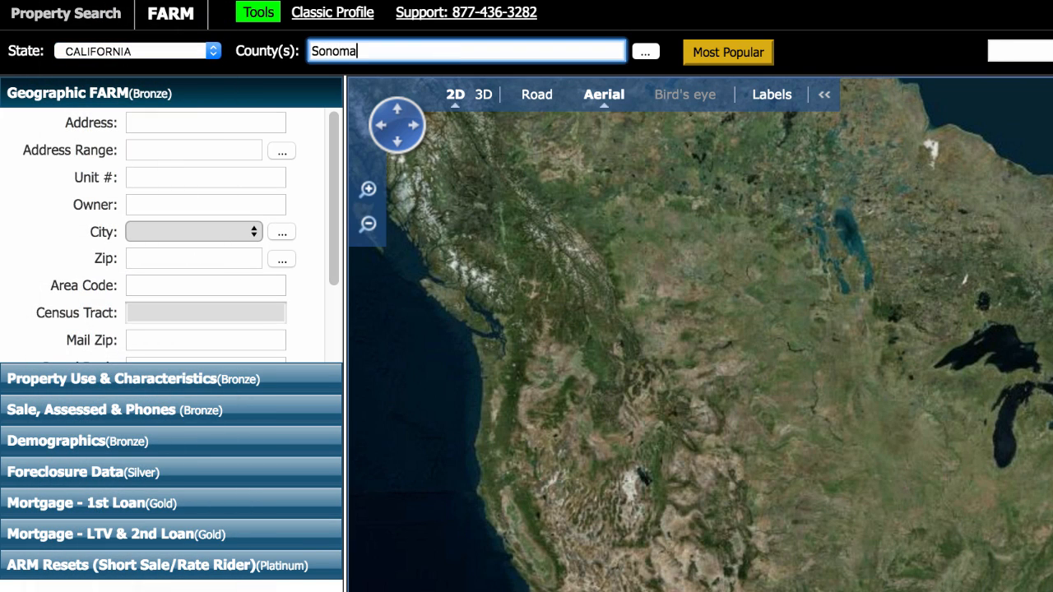
pyautogui.click(434, 73)
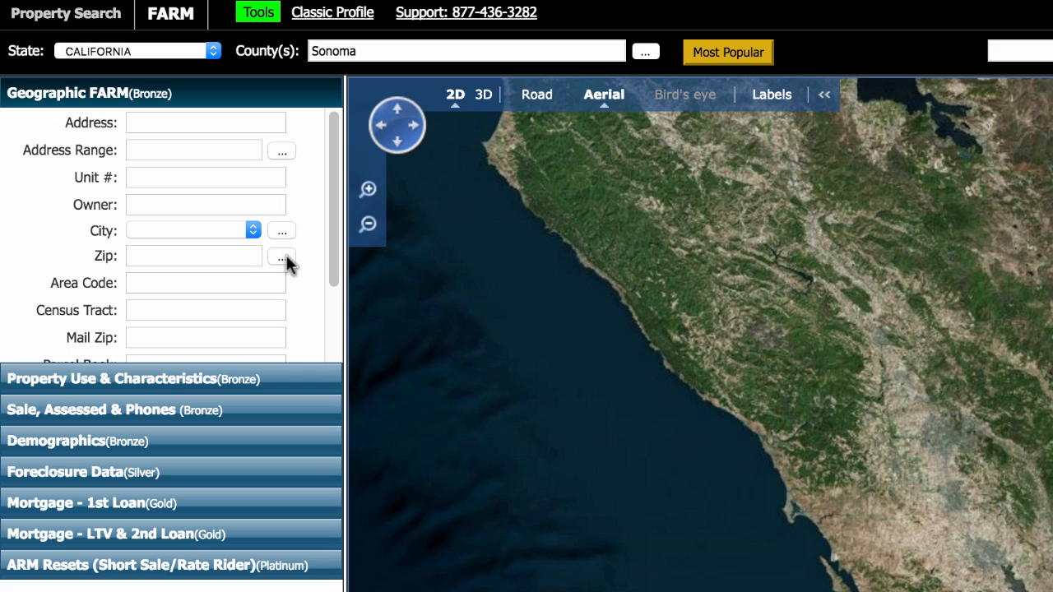
pyautogui.scroll(-3, 284, 263)
pyautogui.scroll(3, 275, 267)
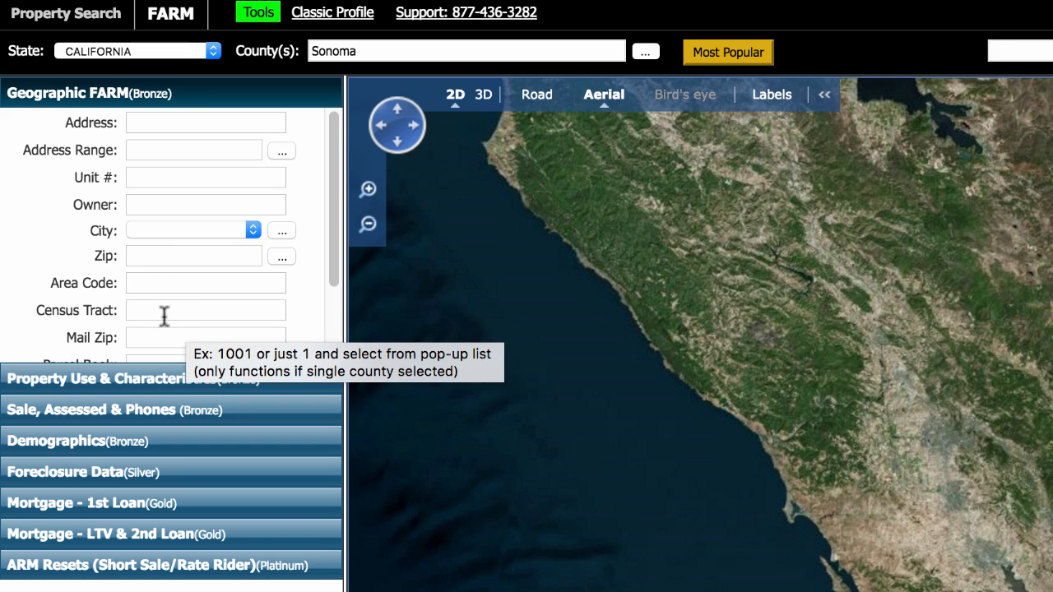
pyautogui.scroll(-3, 304, 302)
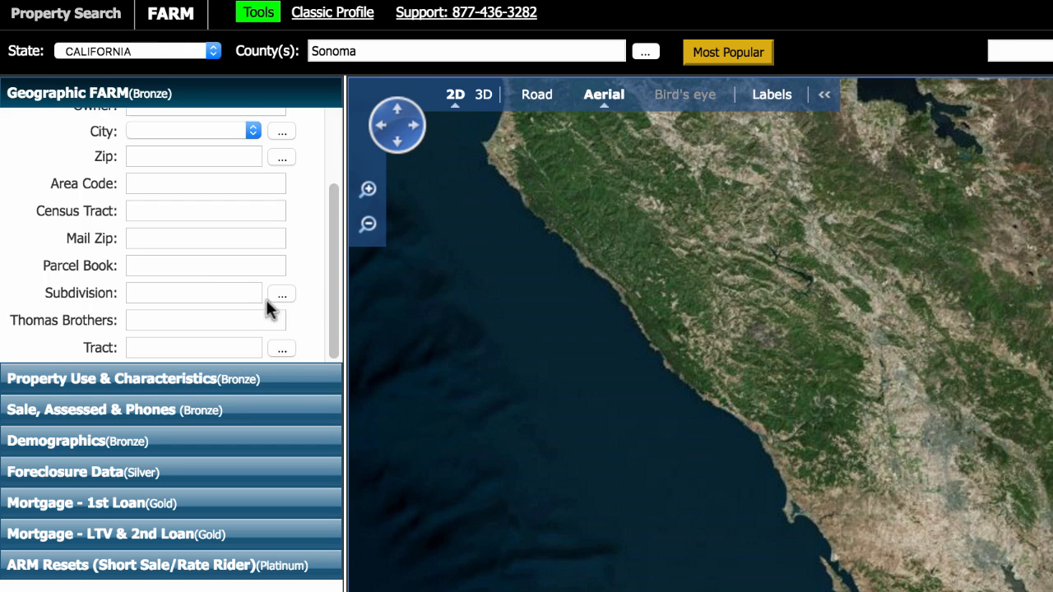
pyautogui.scroll(3, 266, 305)
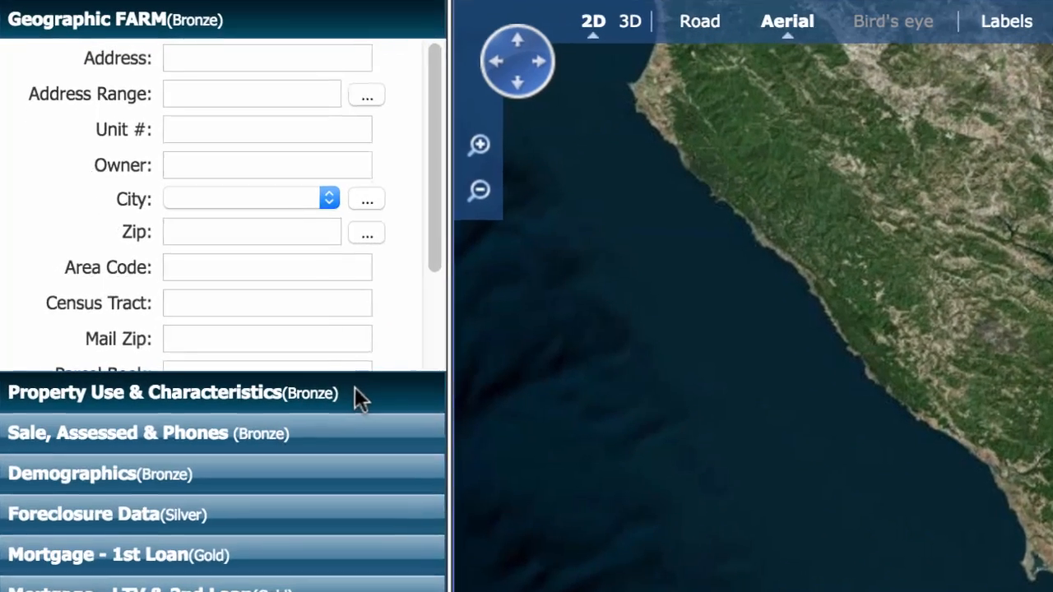
# Step: Expand Property Use & Characteristics, then view and dismiss the County Use Code list
pyautogui.click(271, 380)
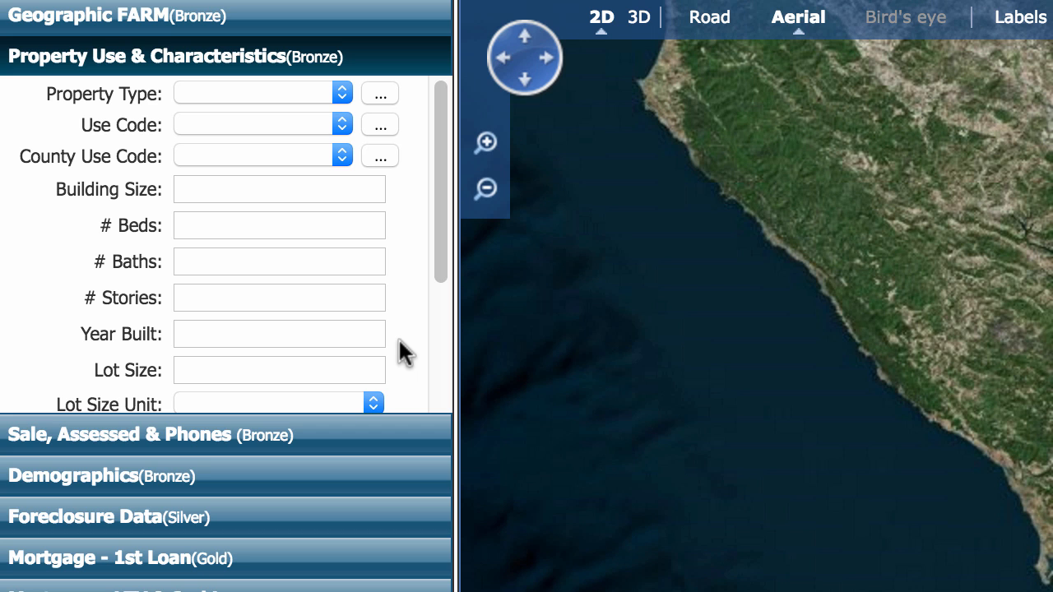
pyautogui.click(381, 154)
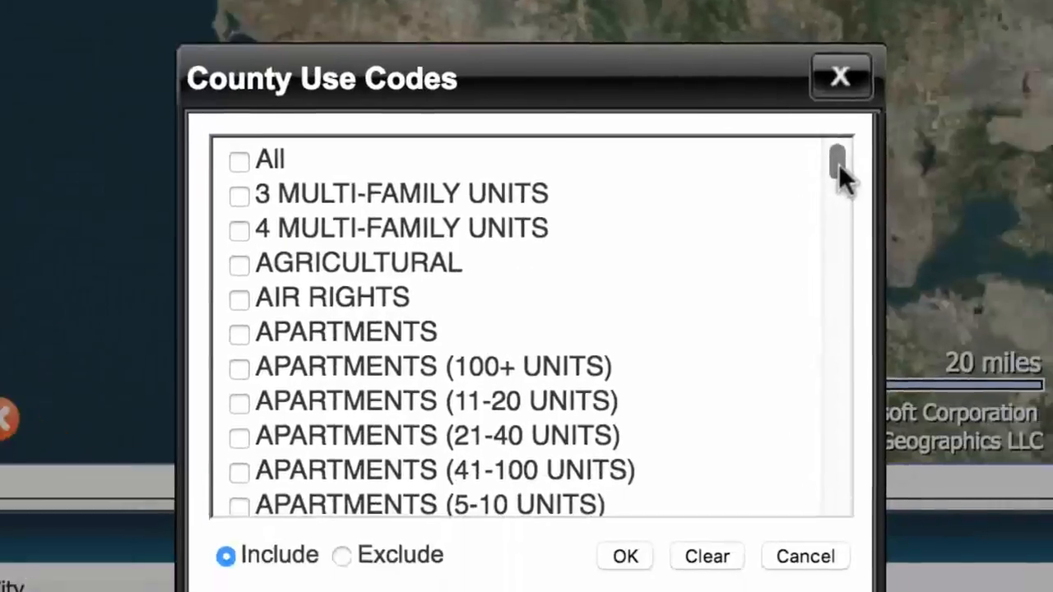
pyautogui.moveTo(838, 163); pyautogui.dragTo(794, 129)
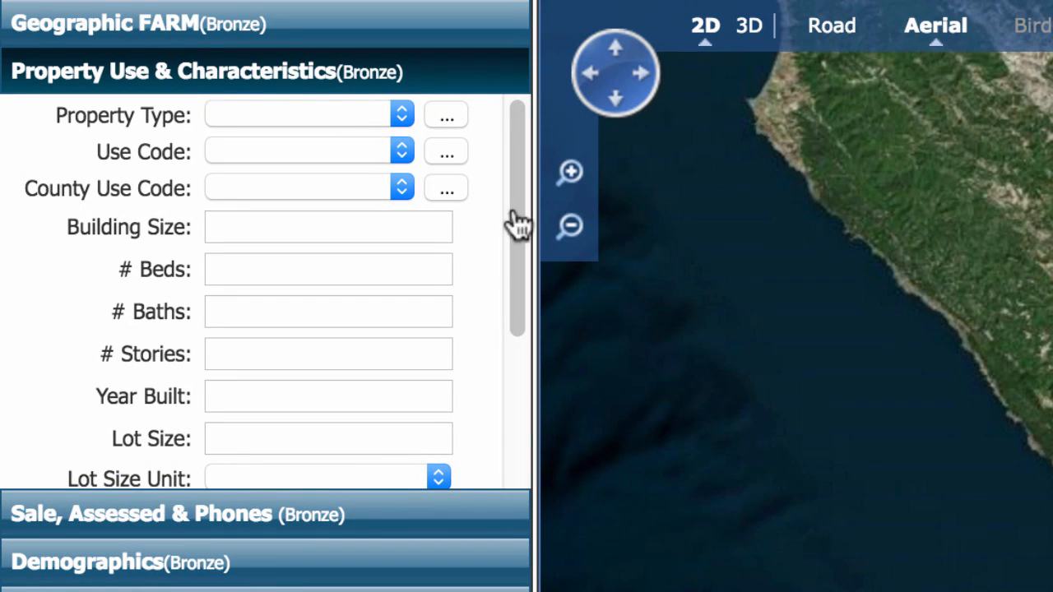
# Step: Check Agricultural/Rural, Recreational, Residential Vacant Land and SFR property types and apply
pyautogui.click(445, 116)
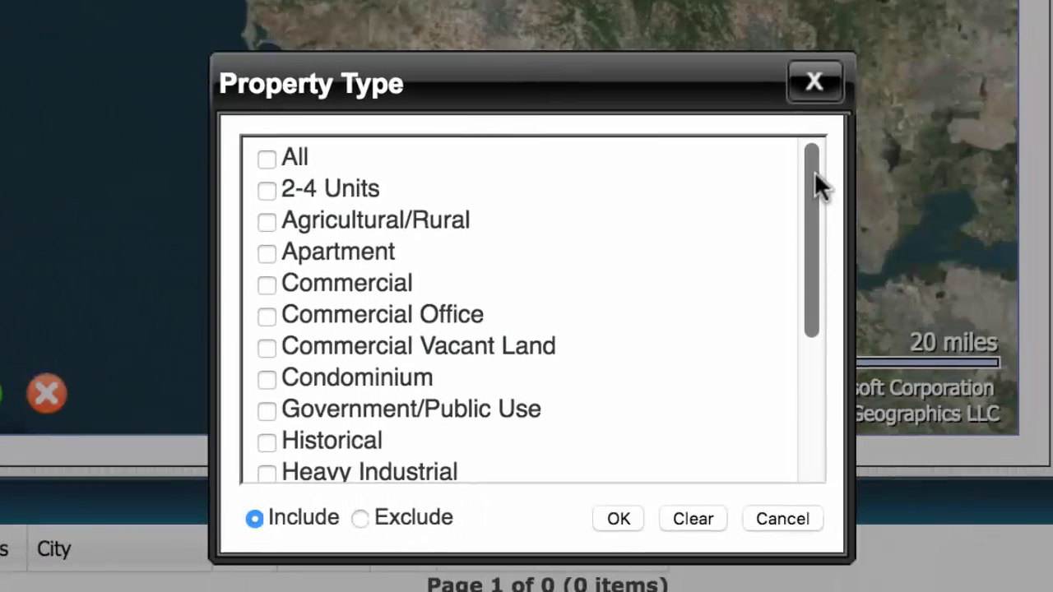
pyautogui.moveTo(814, 171)
pyautogui.mouseDown()
pyautogui.moveTo(814, 318)
pyautogui.moveTo(812, 169)
pyautogui.mouseUp()
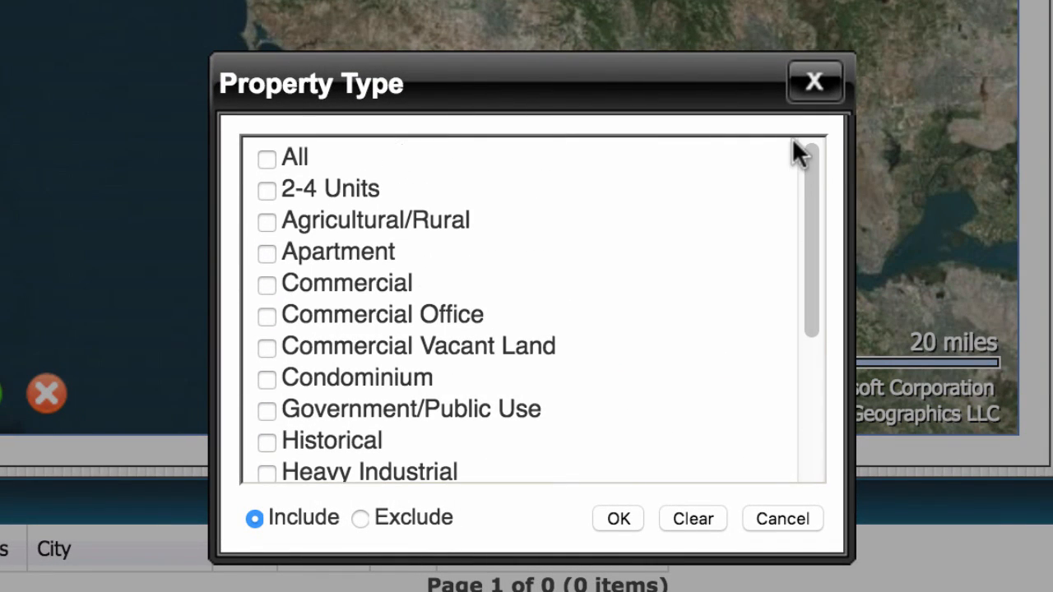
pyautogui.click(266, 222)
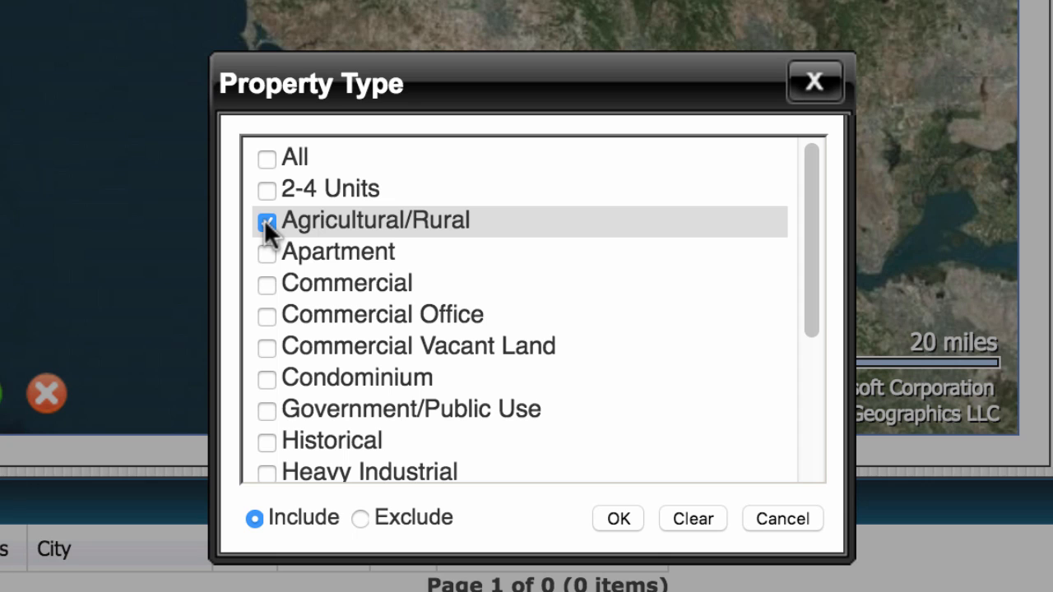
pyautogui.scroll(-3, 430, 315)
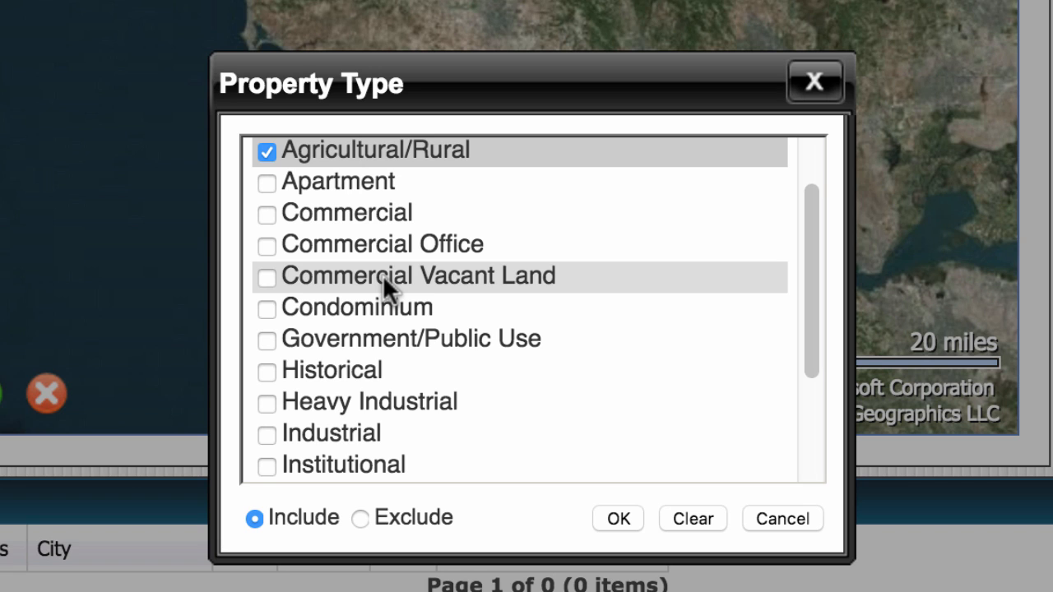
pyautogui.scroll(-3, 411, 366)
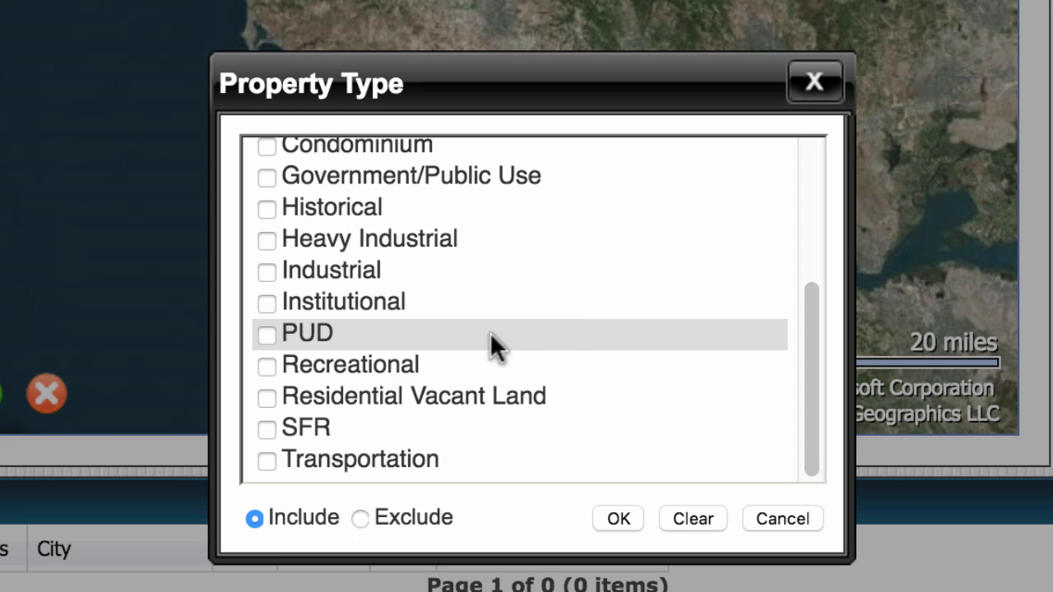
pyautogui.click(266, 365)
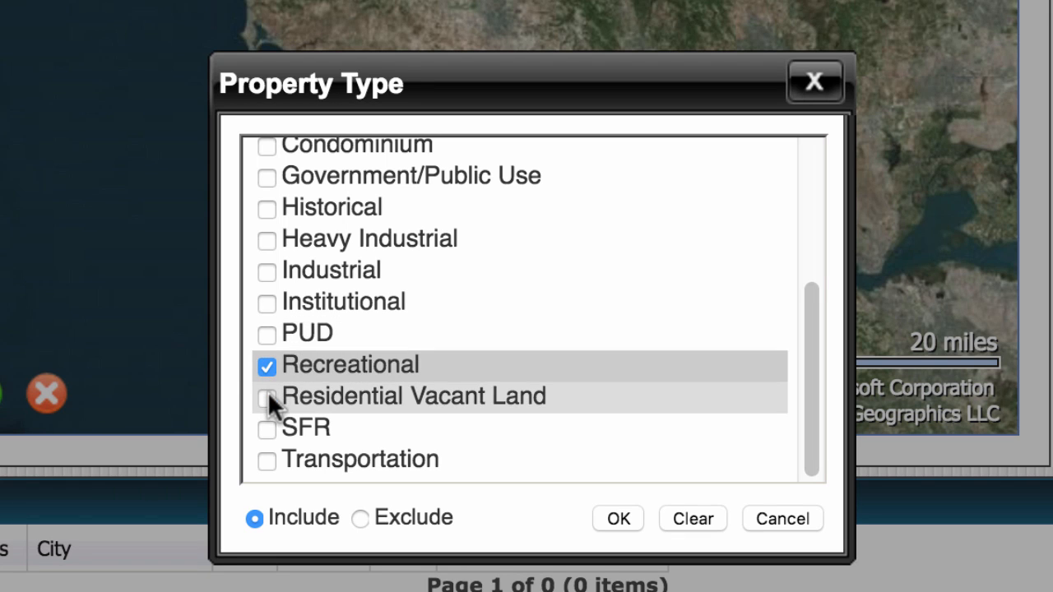
pyautogui.click(267, 396)
pyautogui.click(266, 428)
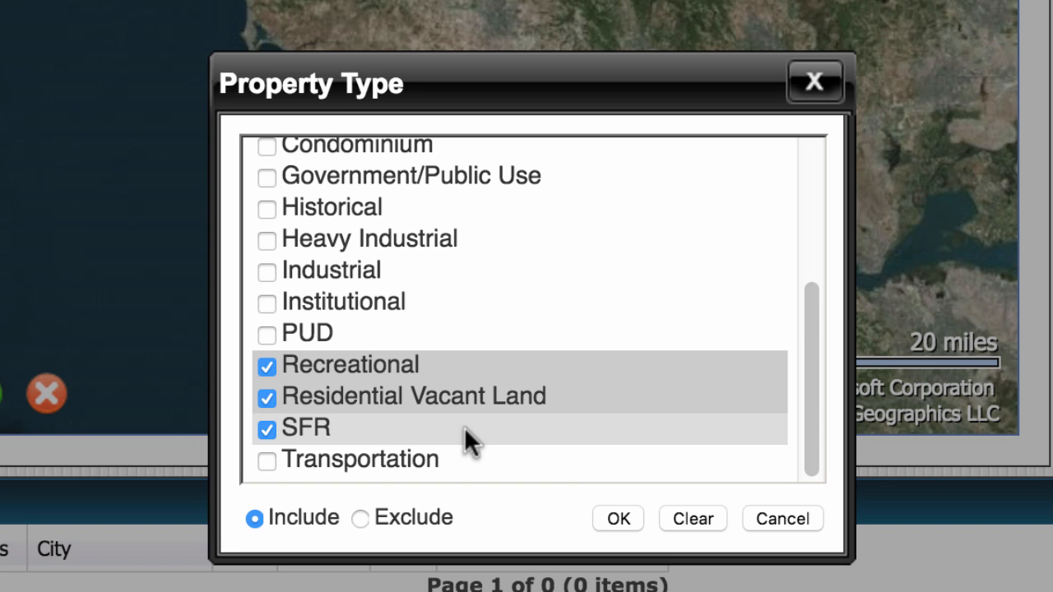
pyautogui.click(618, 518)
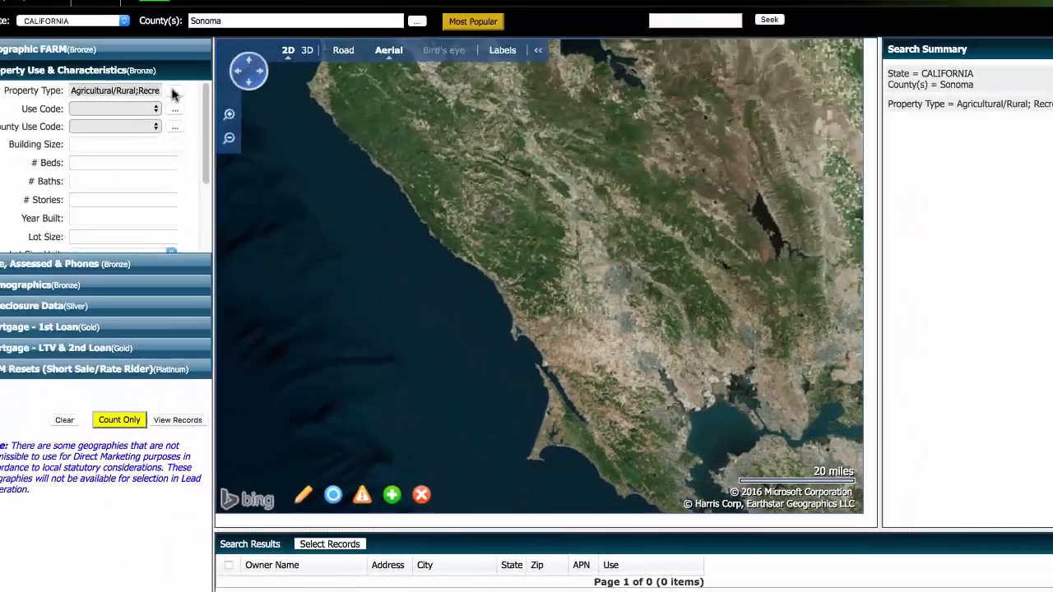
# Step: Clear all selected property types from the search
pyautogui.click(173, 92)
pyautogui.click(715, 553)
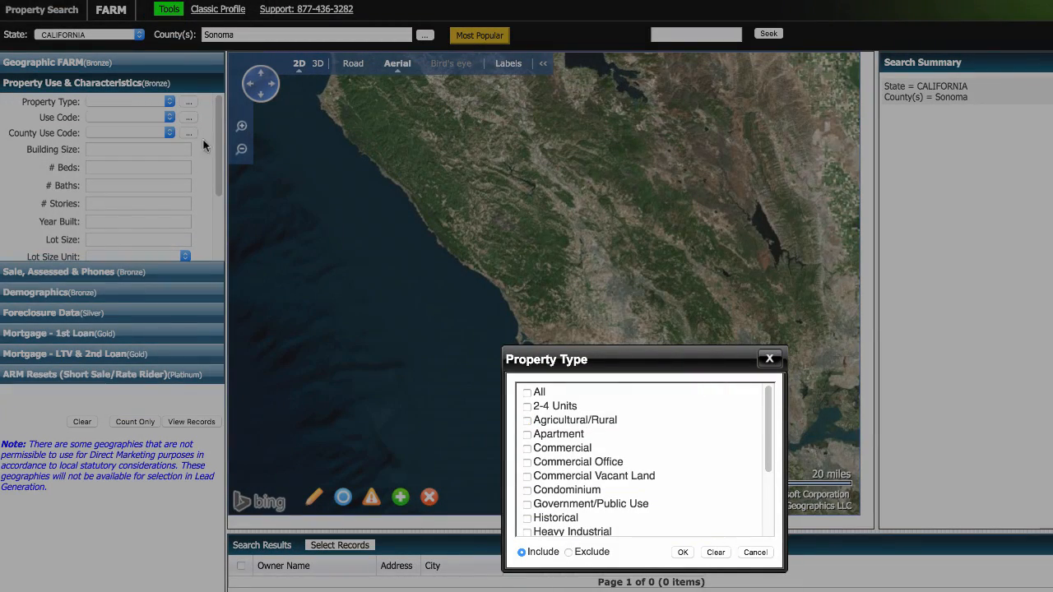
pyautogui.click(684, 553)
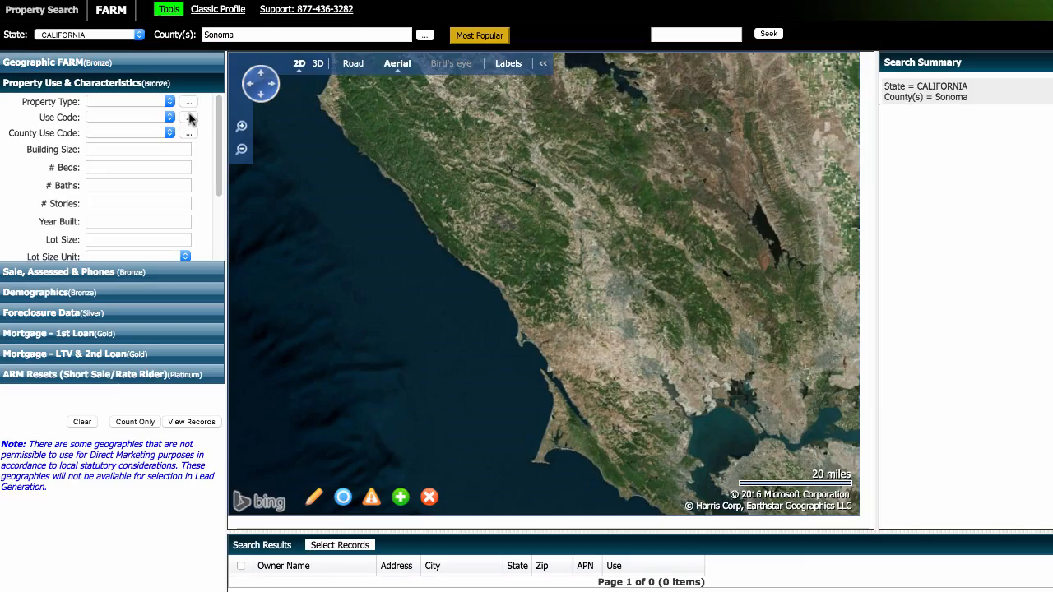
# Step: In the Use Codes list, tick the agricultural use codes
pyautogui.click(189, 118)
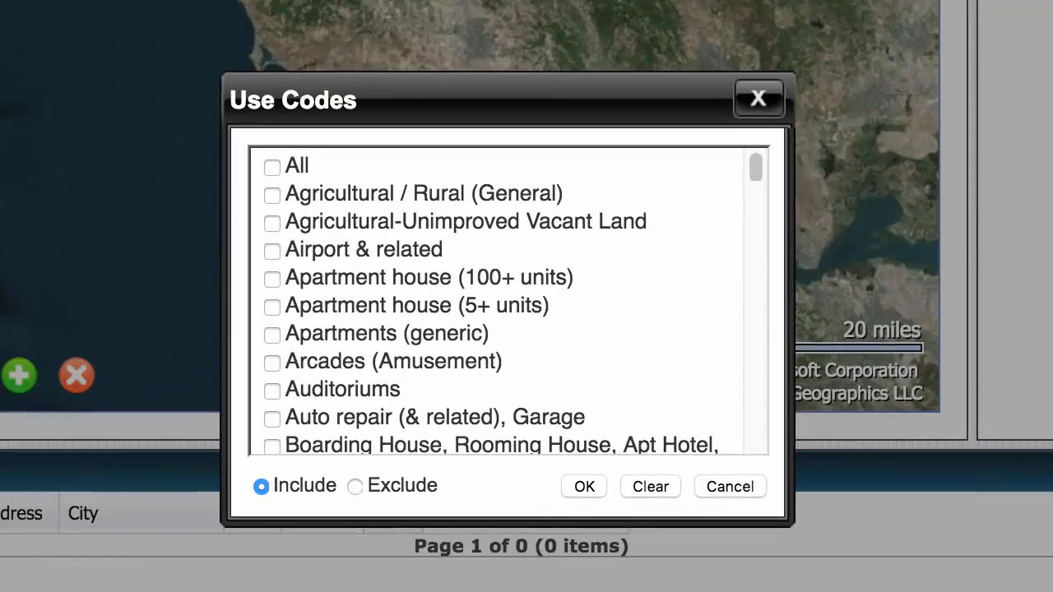
pyautogui.scroll(-15, 750, 168)
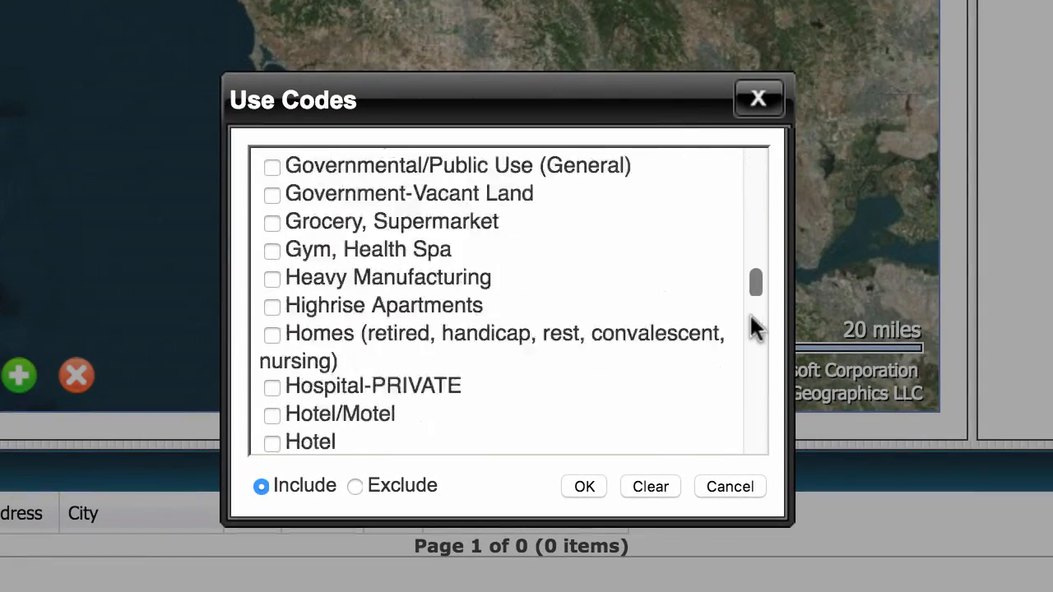
pyautogui.moveTo(764, 286); pyautogui.dragTo(765, 147)
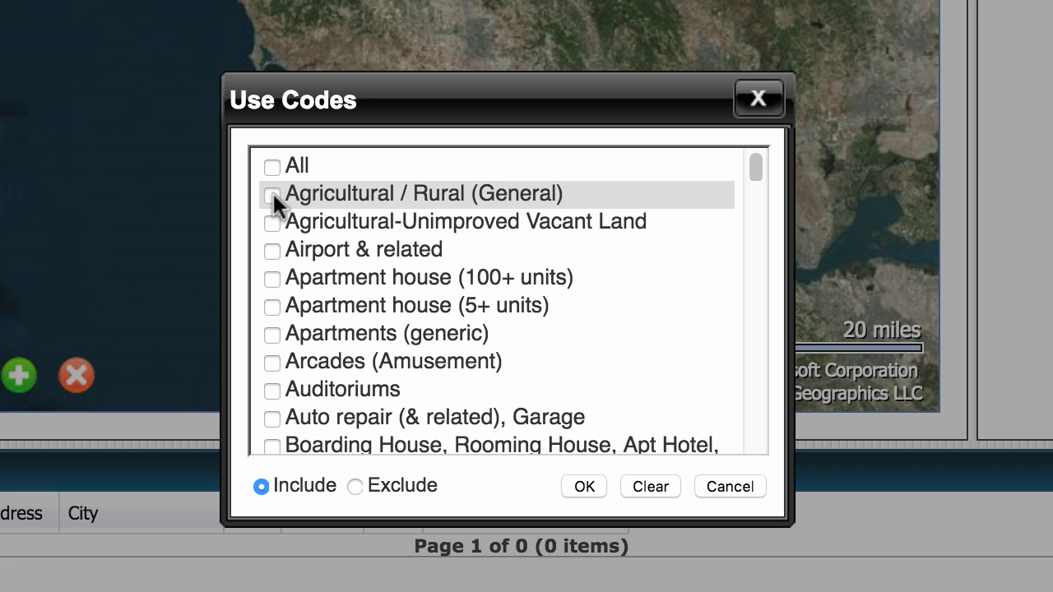
pyautogui.click(271, 222)
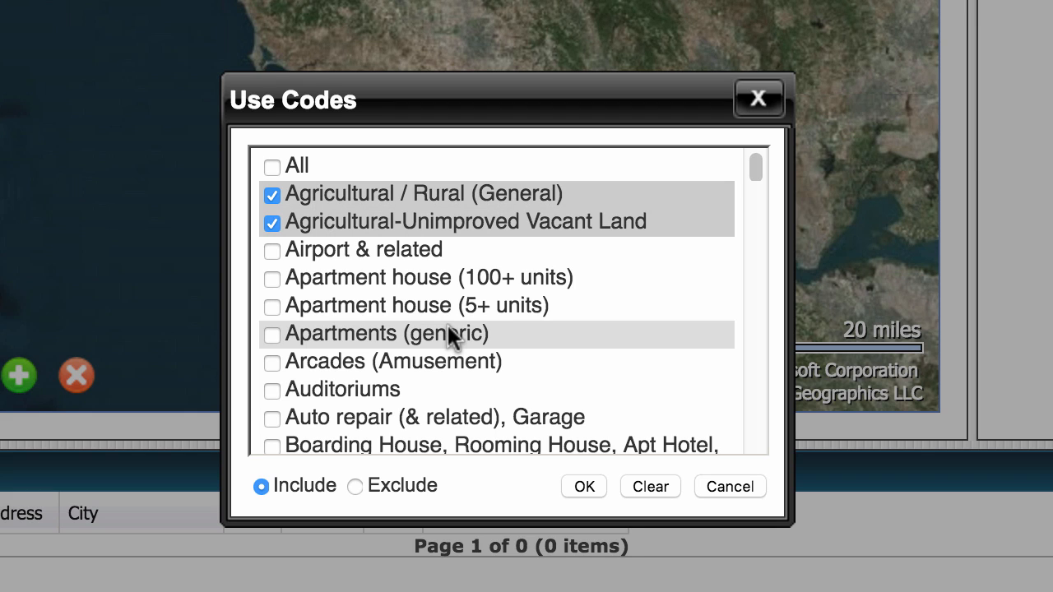
pyautogui.scroll(-5, 446, 329)
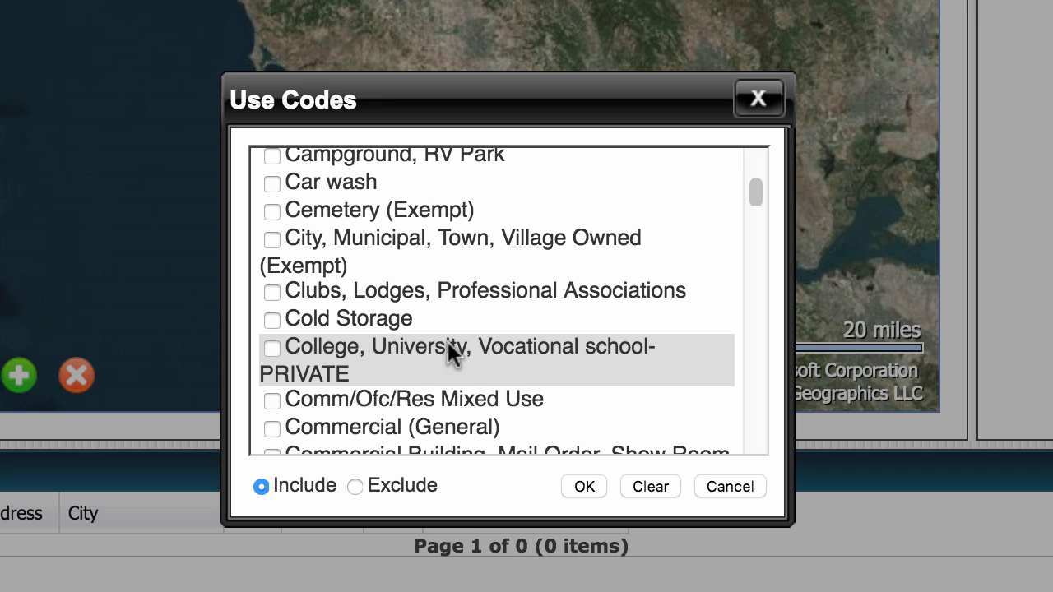
pyautogui.scroll(-5, 448, 343)
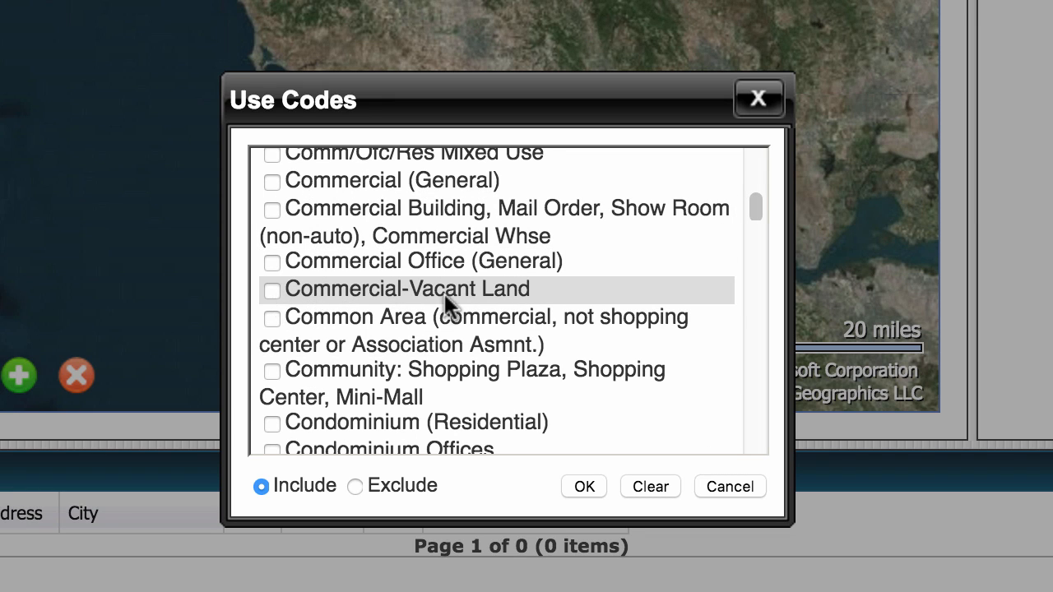
pyautogui.scroll(-3, 444, 294)
pyautogui.scroll(-5, 443, 293)
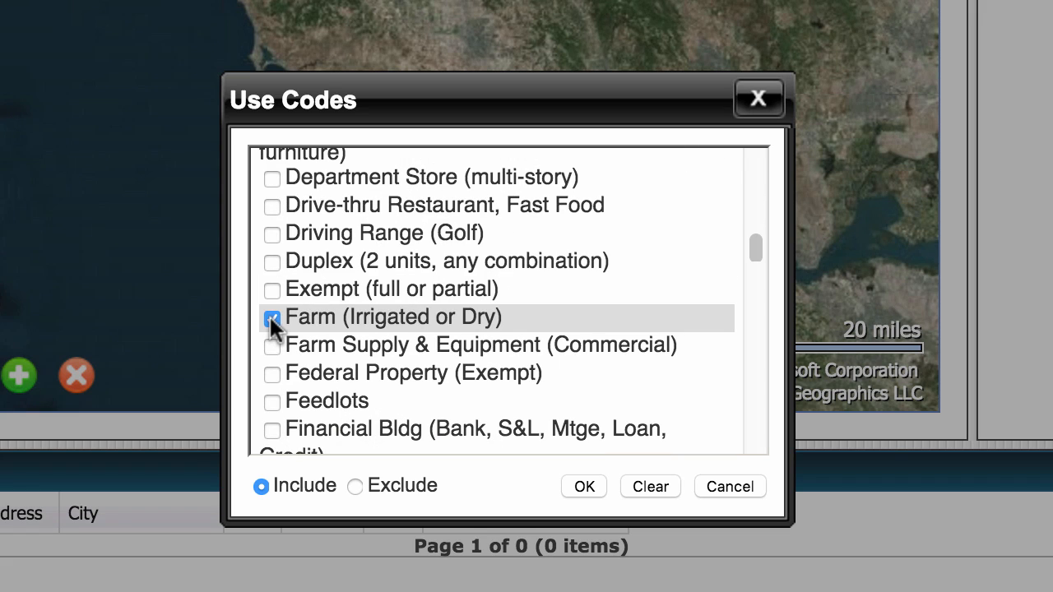
pyautogui.scroll(-5, 520, 321)
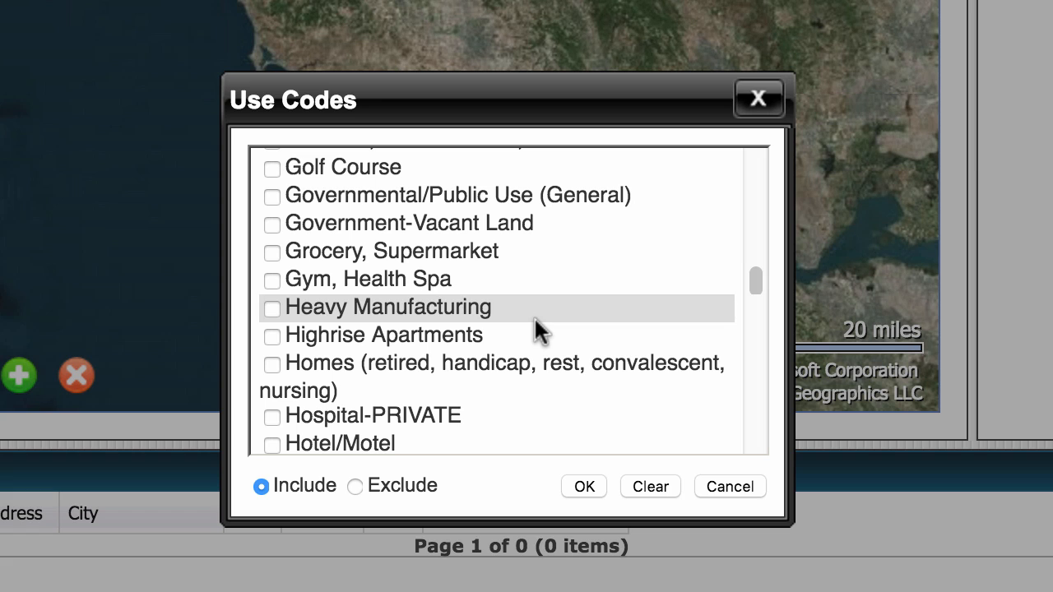
pyautogui.scroll(-2, 535, 331)
pyautogui.scroll(-4, 375, 295)
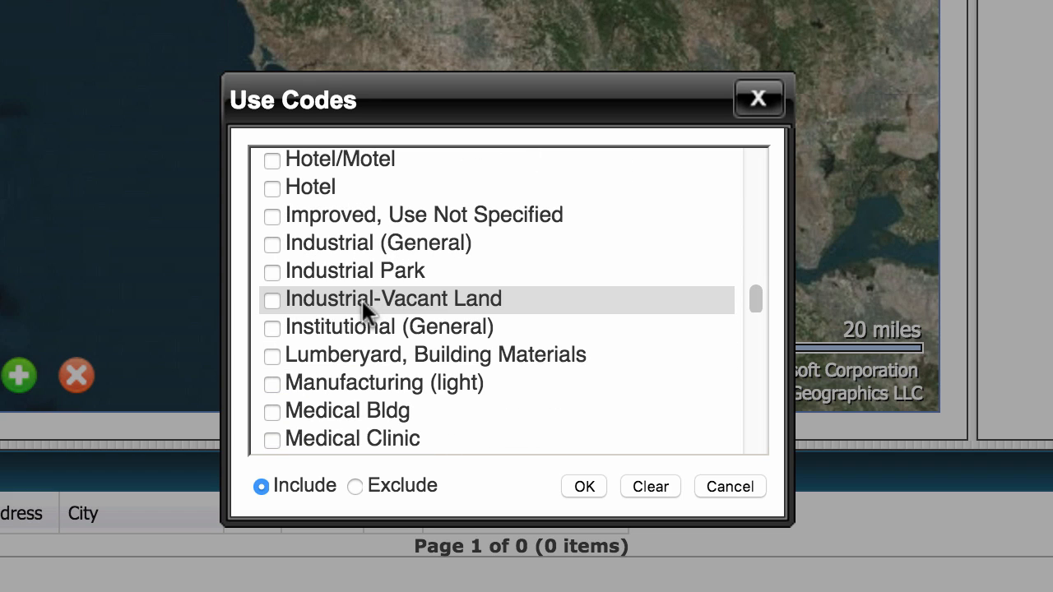
pyautogui.scroll(-2, 407, 336)
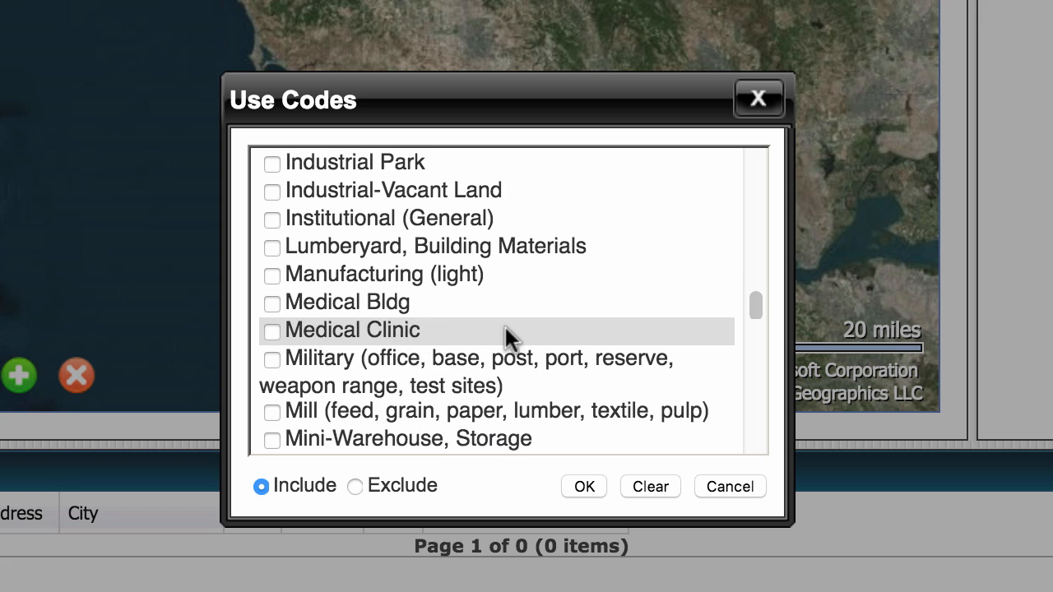
pyautogui.scroll(-4, 514, 306)
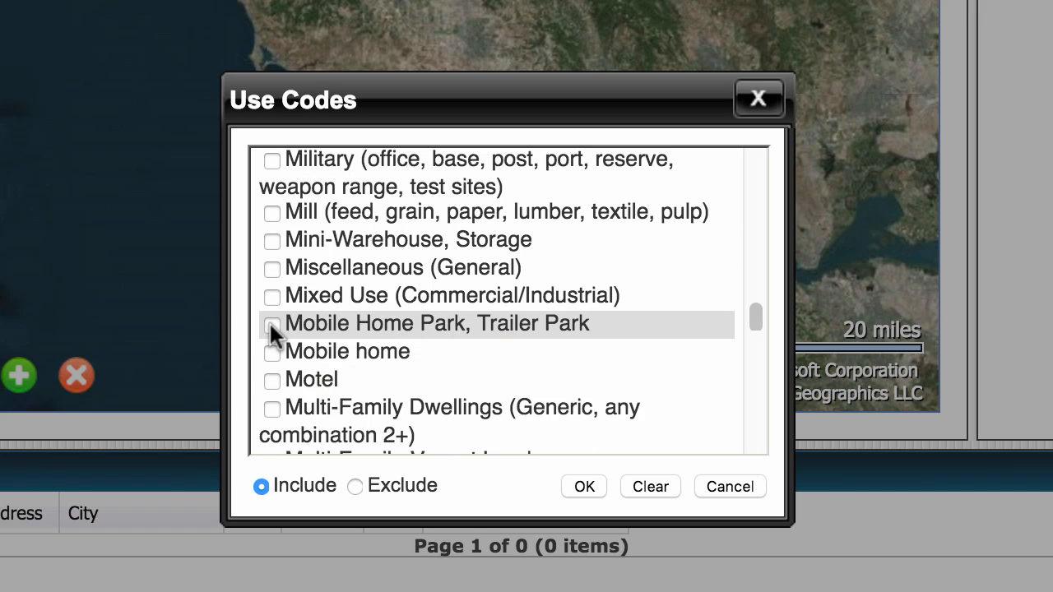
# Step: Tick Mobile Home Park, Multi-Family-Vacant Land, both Single Family Residential, Timberland and Vacant Land (General)
pyautogui.click(271, 324)
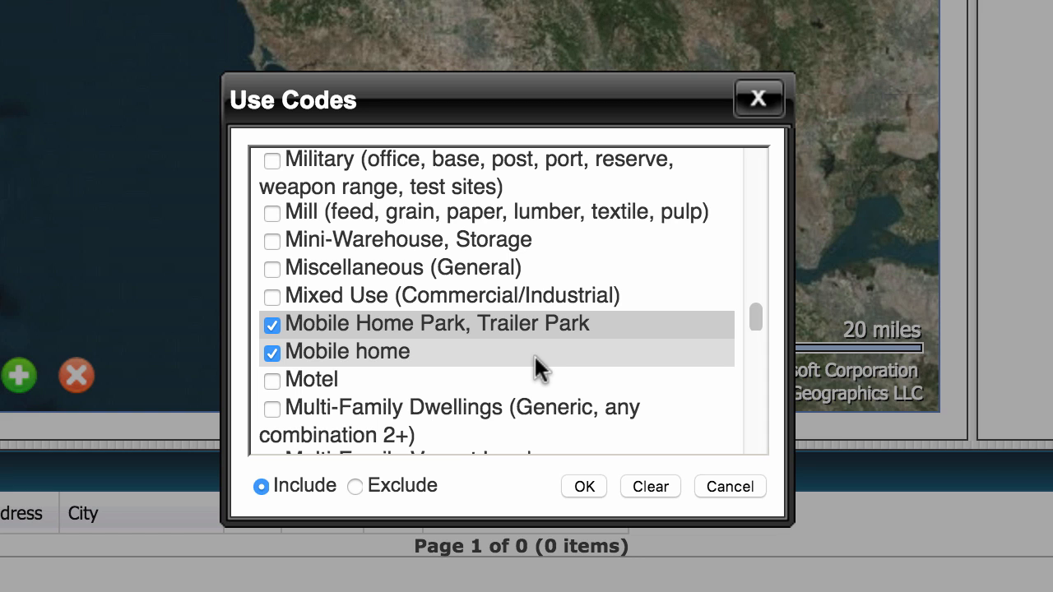
pyautogui.scroll(-8, 516, 365)
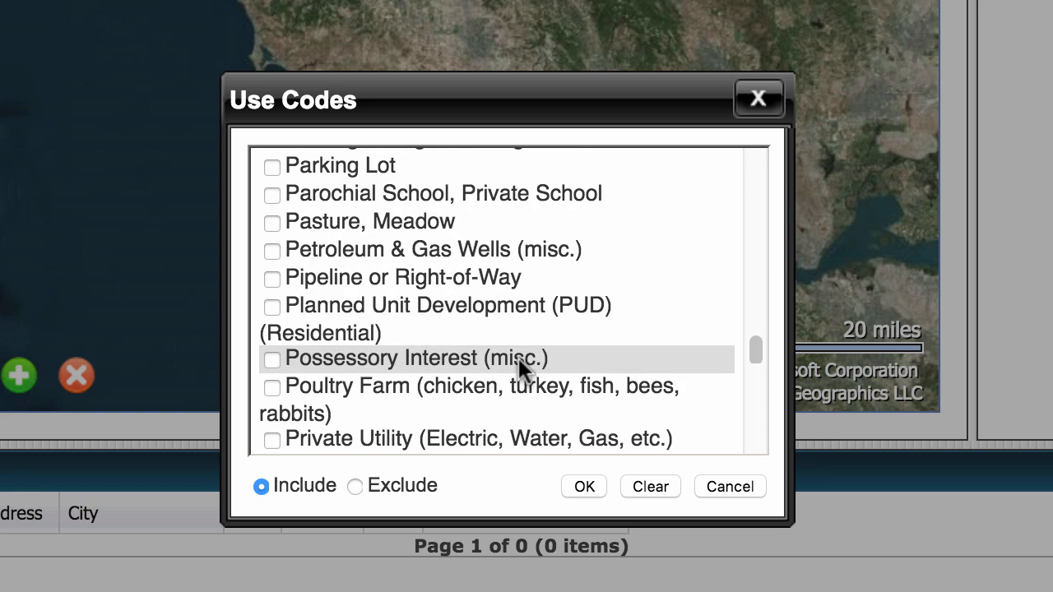
pyautogui.scroll(8, 518, 358)
pyautogui.click(270, 361)
pyautogui.scroll(-1, 632, 314)
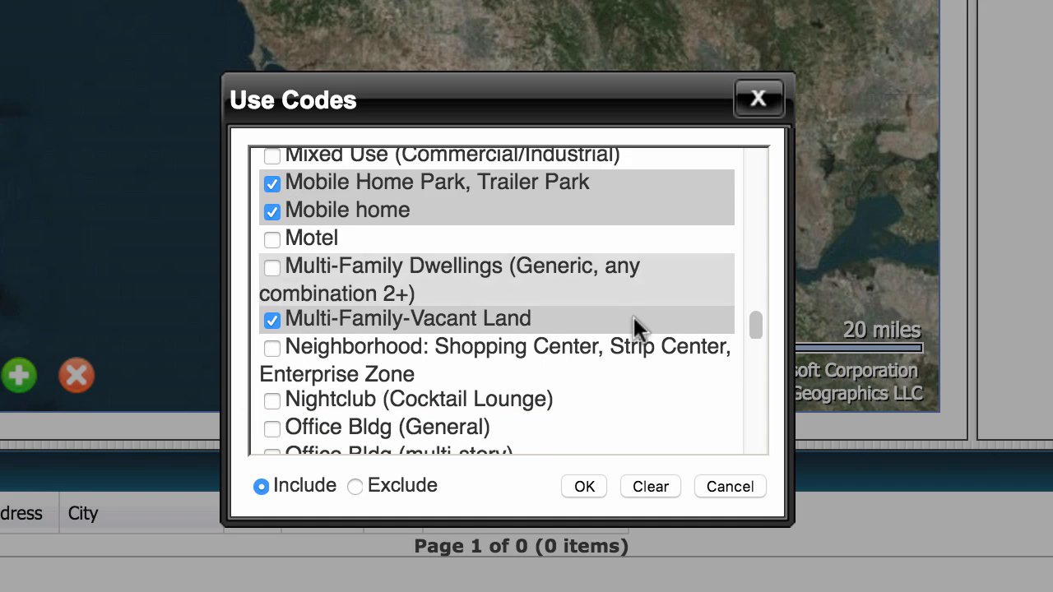
pyautogui.scroll(-7, 633, 321)
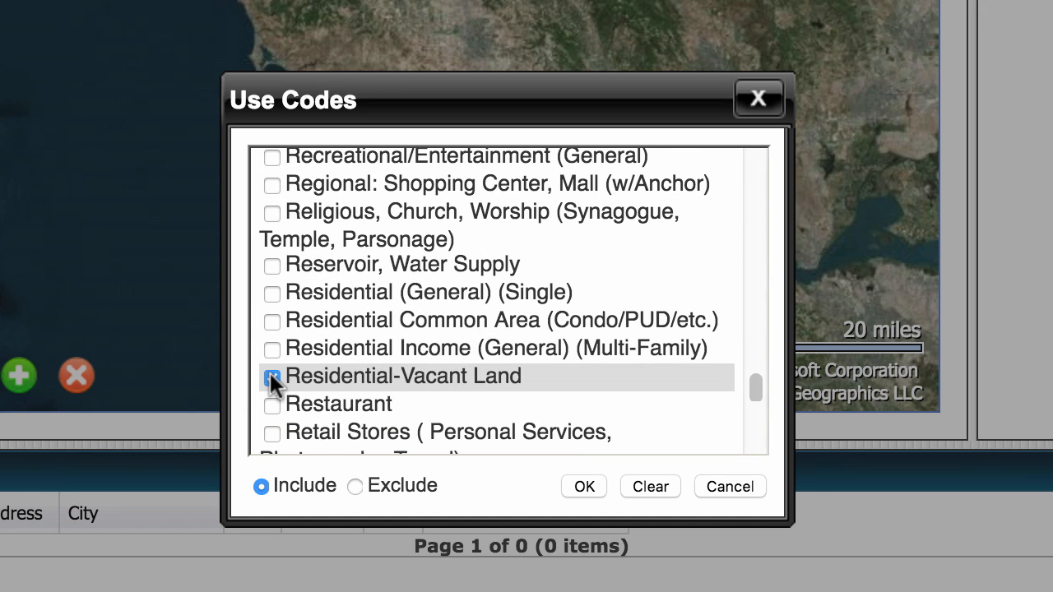
pyautogui.scroll(-8, 269, 371)
pyautogui.click(272, 333)
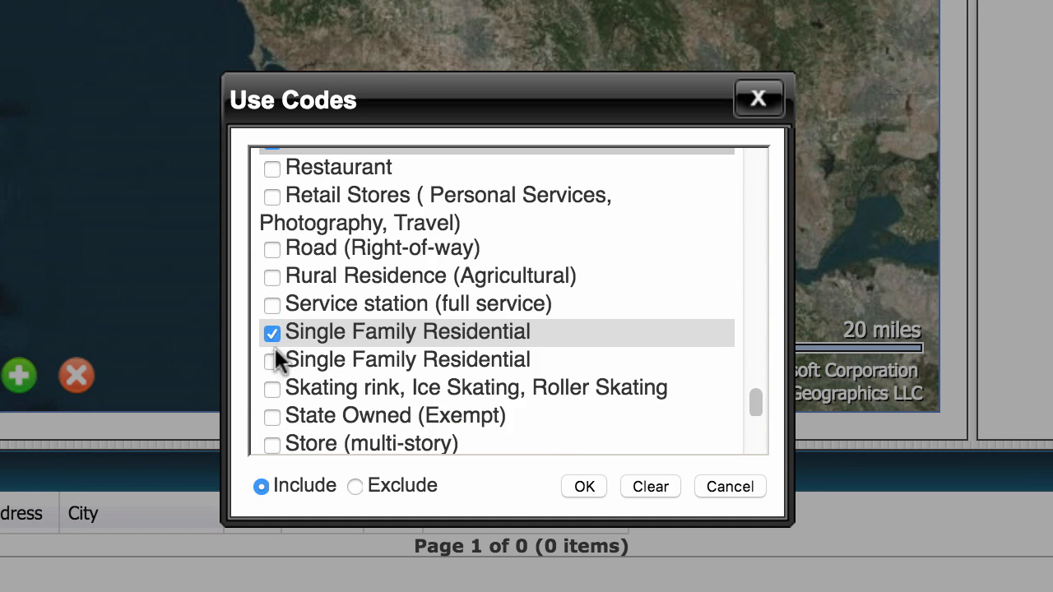
pyautogui.click(272, 361)
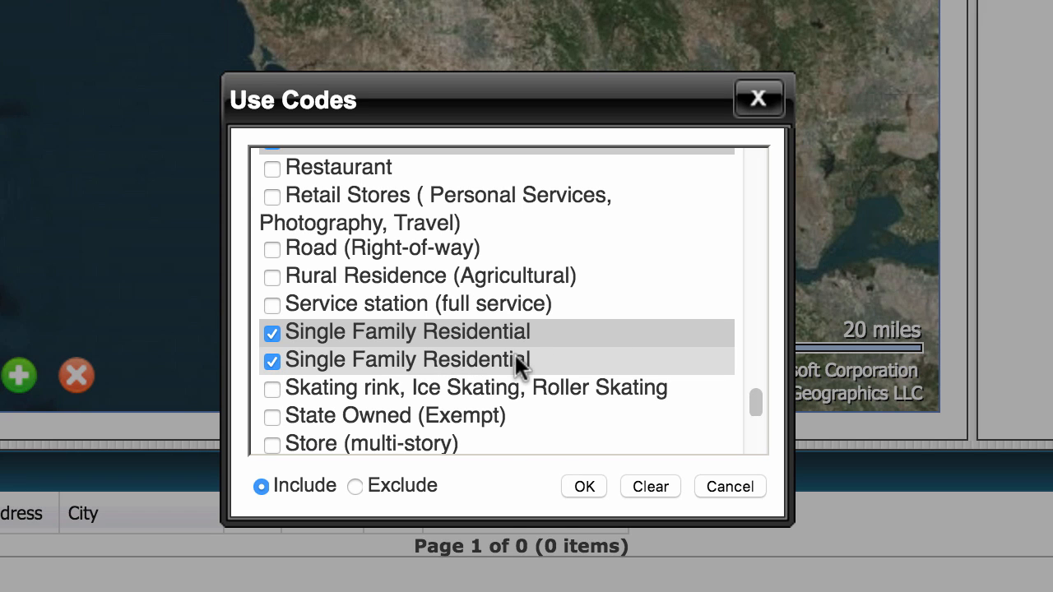
pyautogui.scroll(-4, 512, 354)
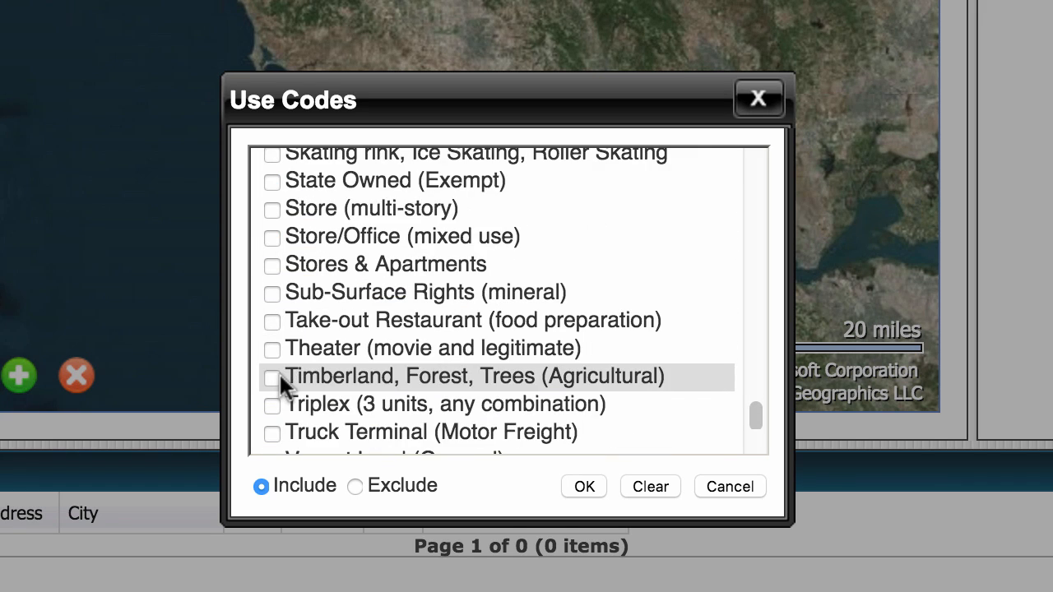
pyautogui.click(279, 374)
pyautogui.scroll(-2, 481, 374)
pyautogui.click(272, 376)
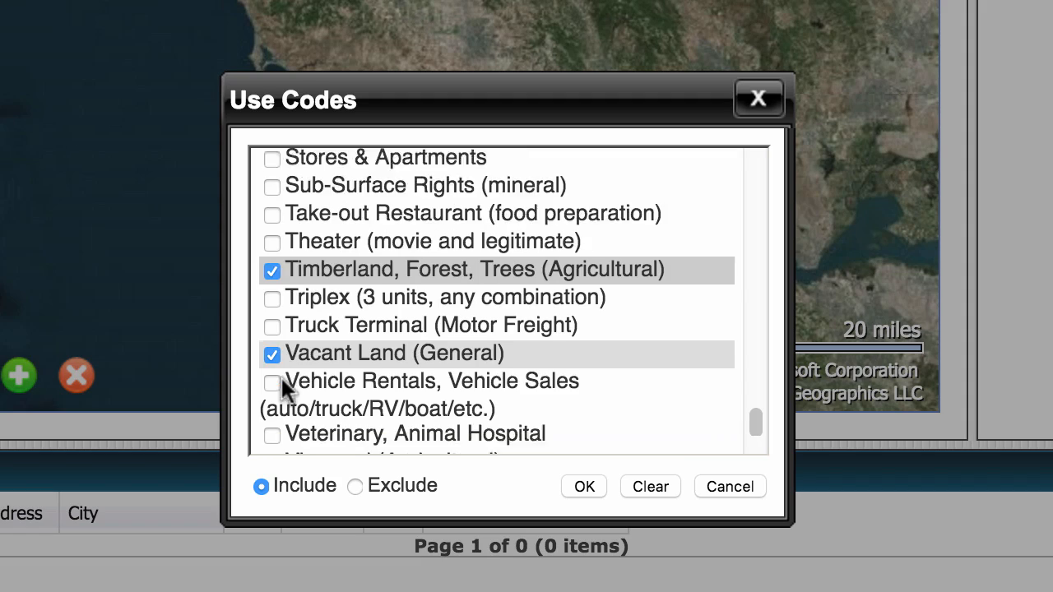
pyautogui.scroll(-5, 281, 374)
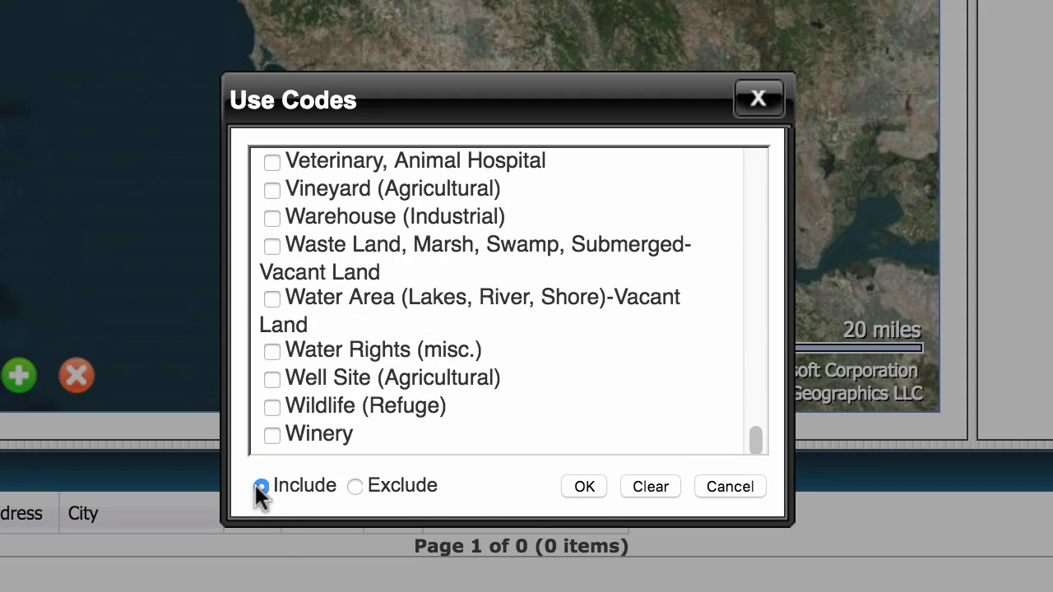
# Step: Apply the use codes, Agricultural/Rural (General) through Vacant Land (General), to the search
pyautogui.click(583, 488)
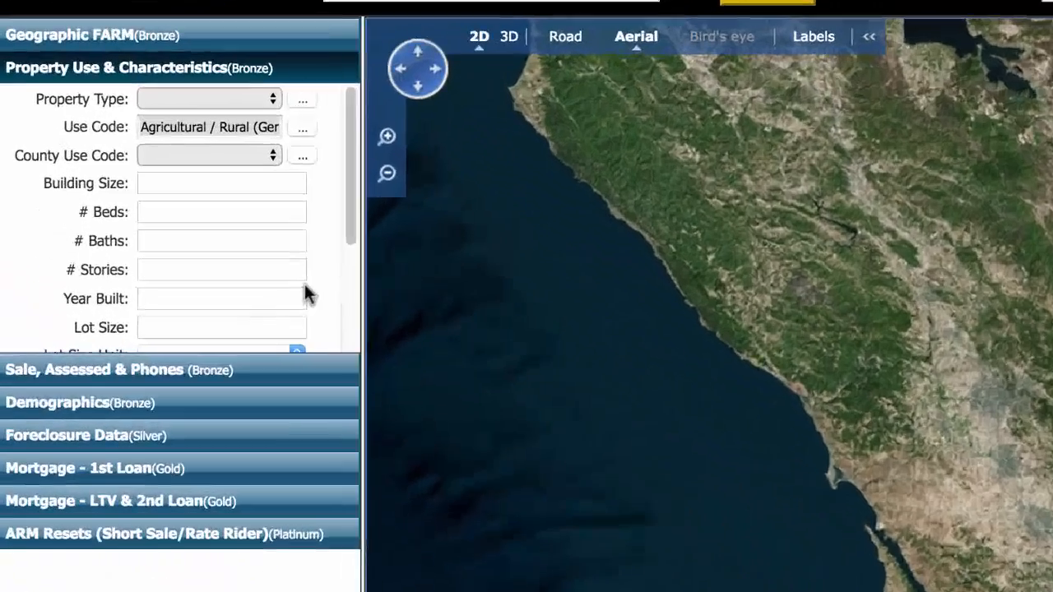
pyautogui.scroll(-1, 180, 187)
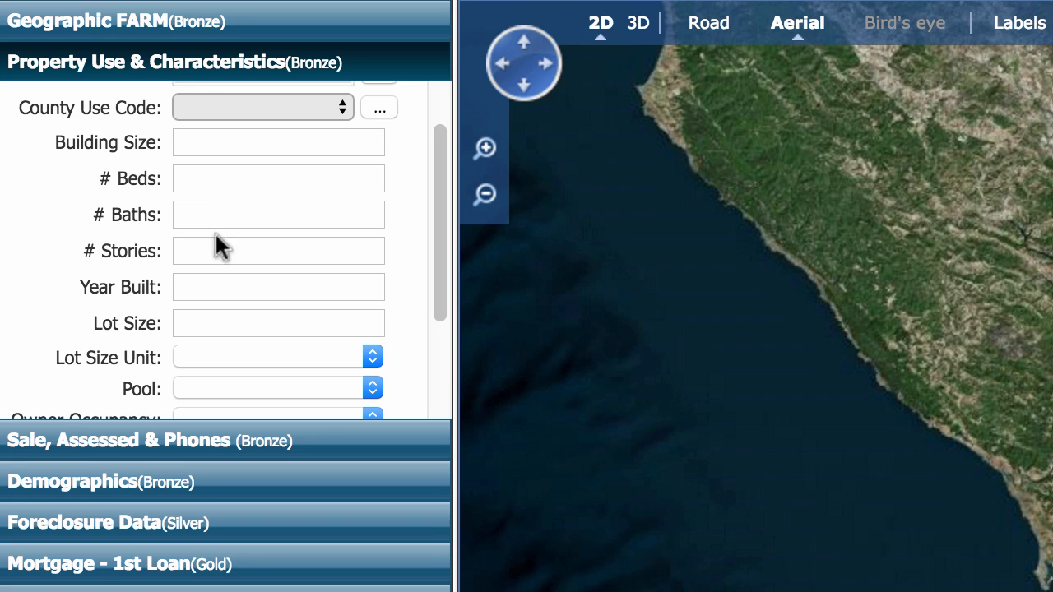
# Step: Set Lot Size to 1-10 with the unit in Acres
pyautogui.scroll(-3, 252, 195)
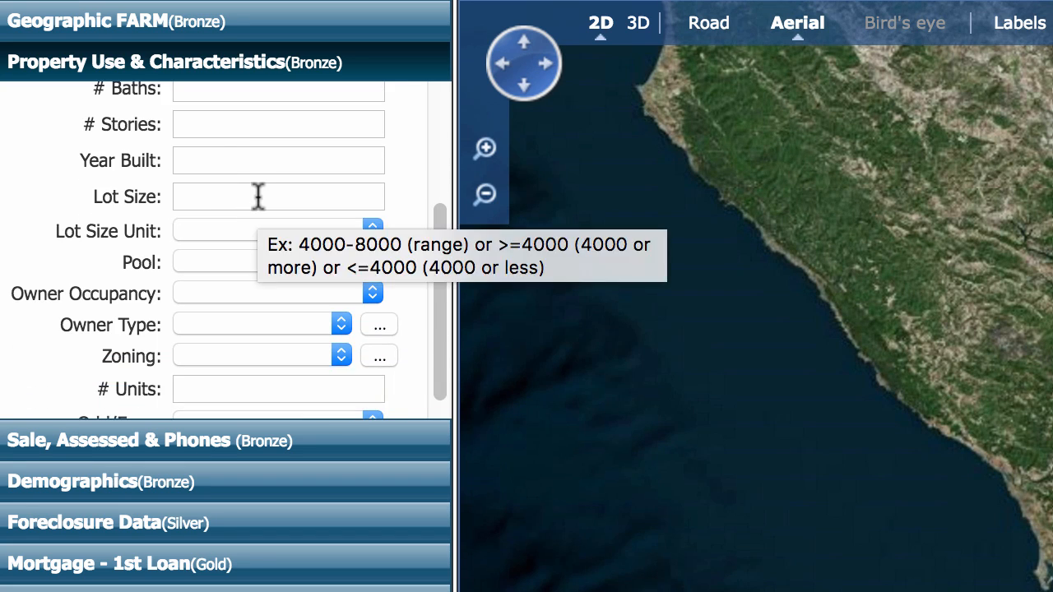
pyautogui.click(258, 195)
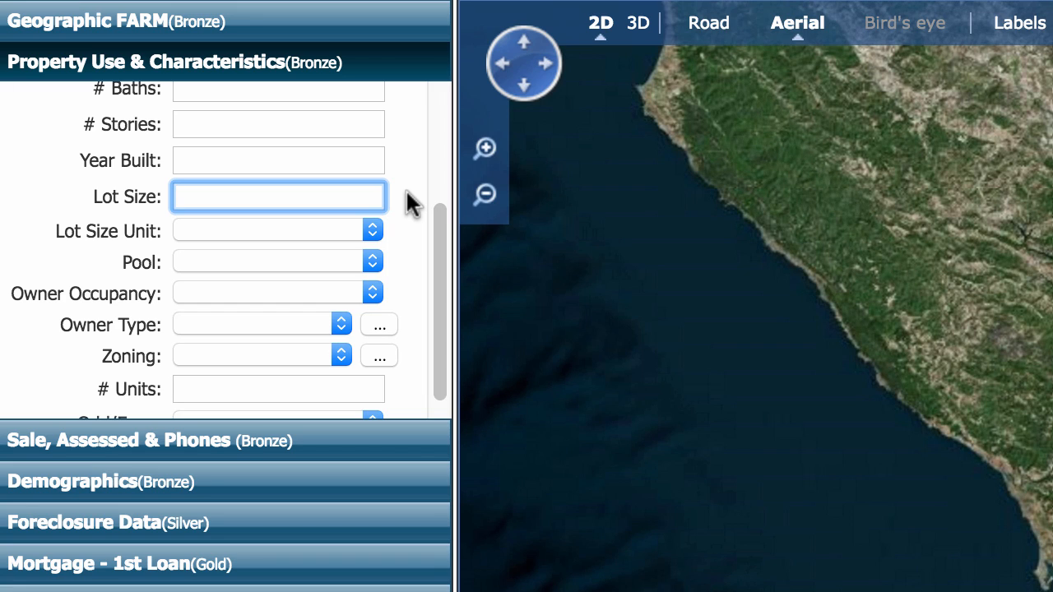
pyautogui.write('1-10')
pyautogui.click(374, 229)
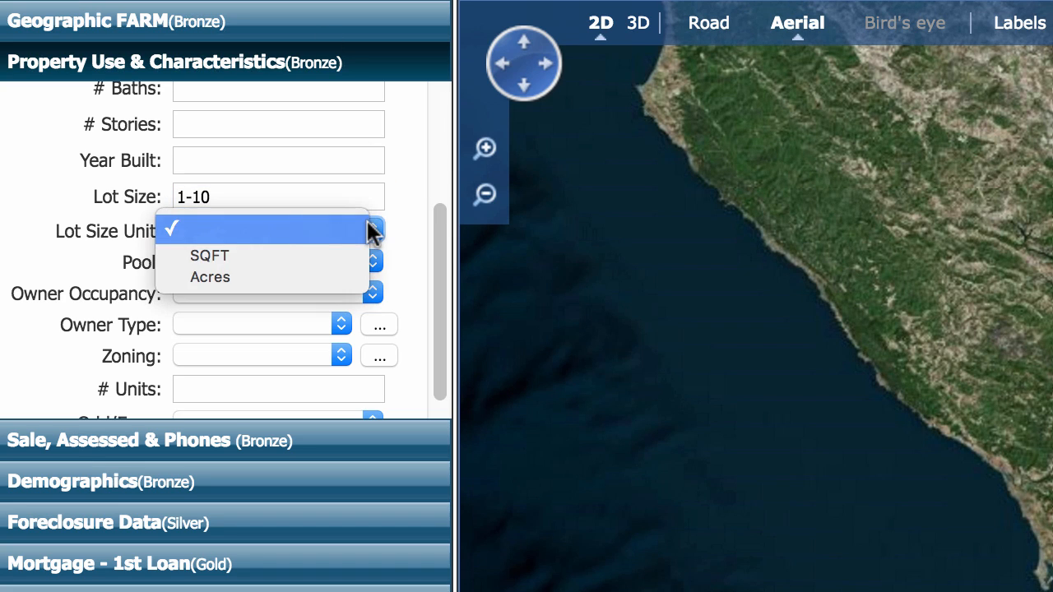
pyautogui.click(344, 269)
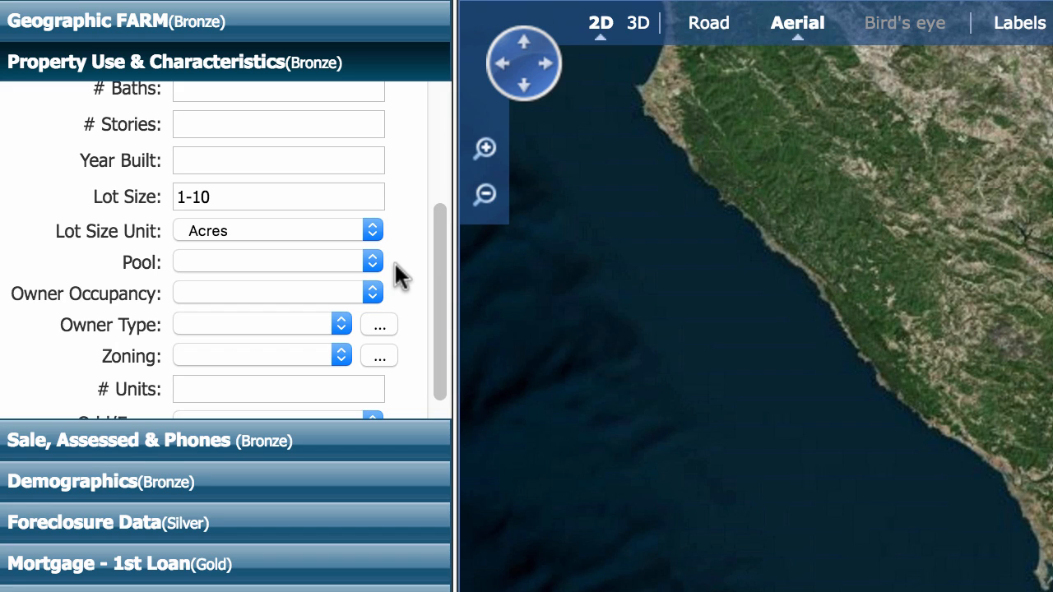
pyautogui.click(372, 290)
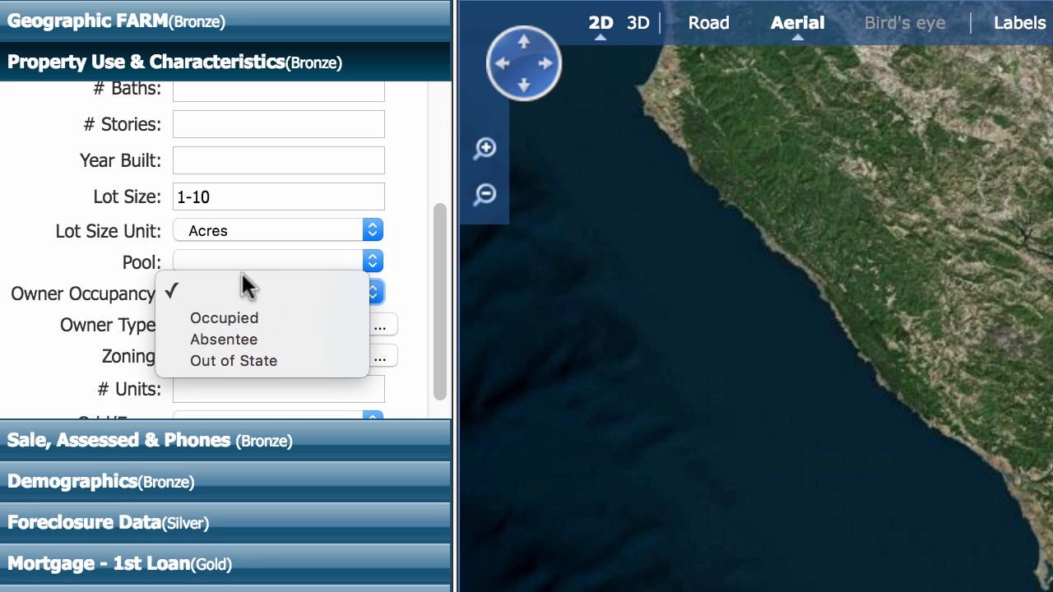
# Step: Change Owner Occupancy from Out of State to Absentee and expand Sale, Assessed & Phones
pyautogui.click(312, 357)
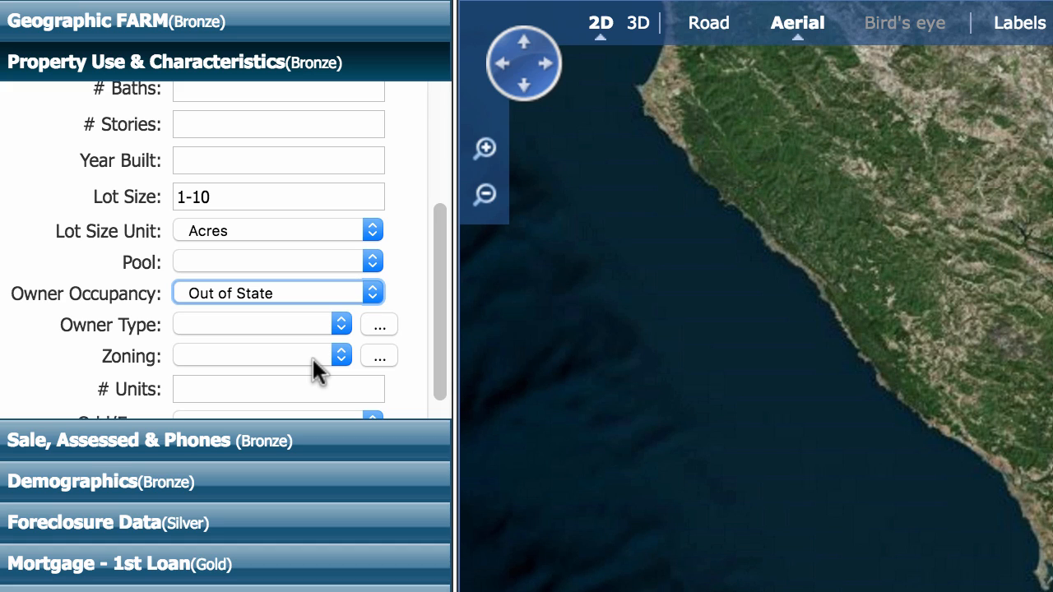
pyautogui.click(372, 295)
pyautogui.click(337, 271)
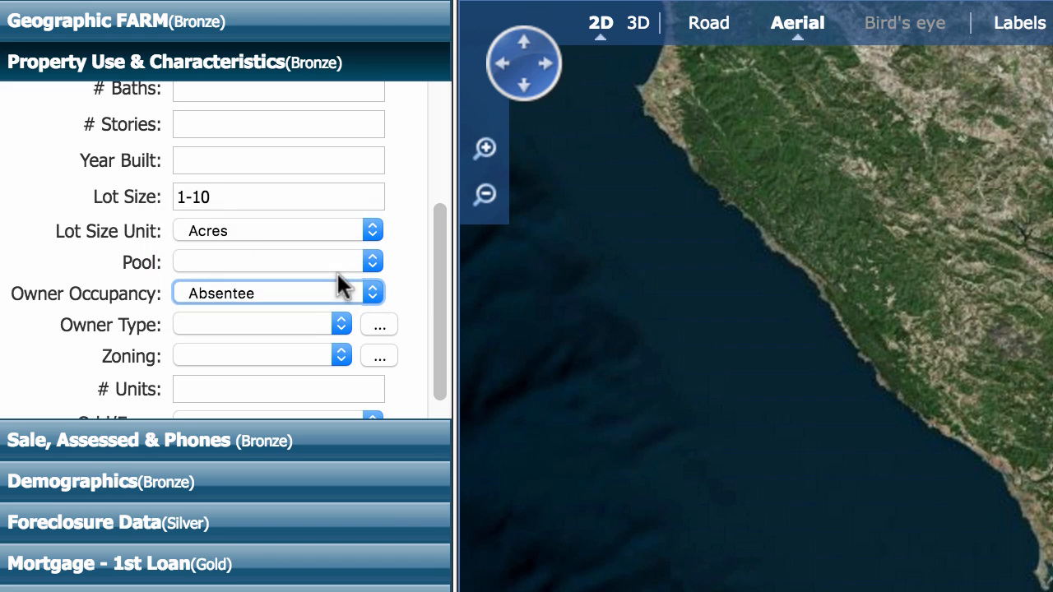
pyautogui.scroll(-1, 402, 273)
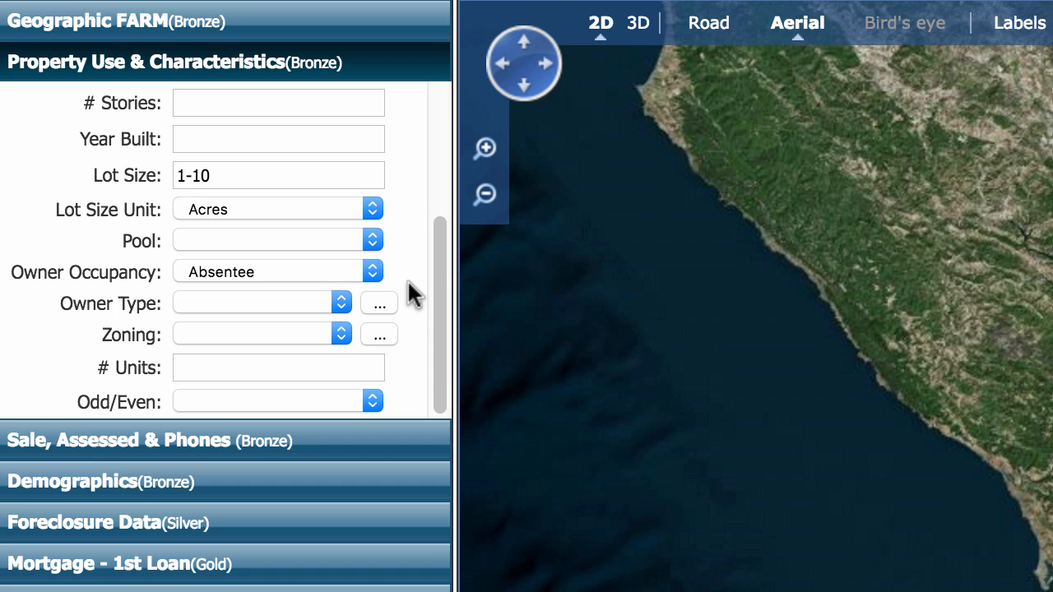
pyautogui.scroll(2, 301, 347)
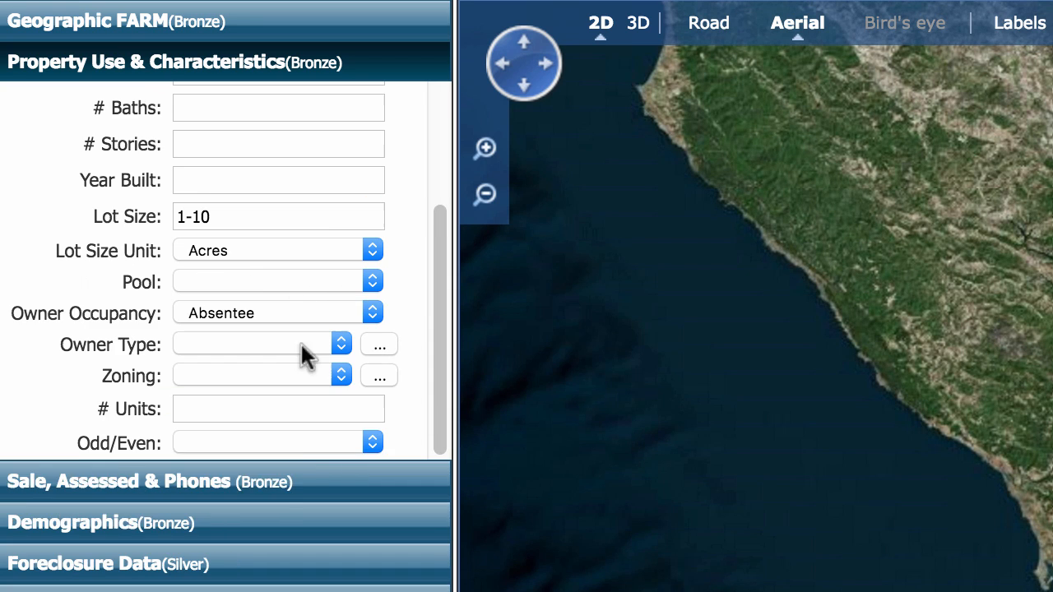
pyautogui.click(276, 493)
pyautogui.click(367, 136)
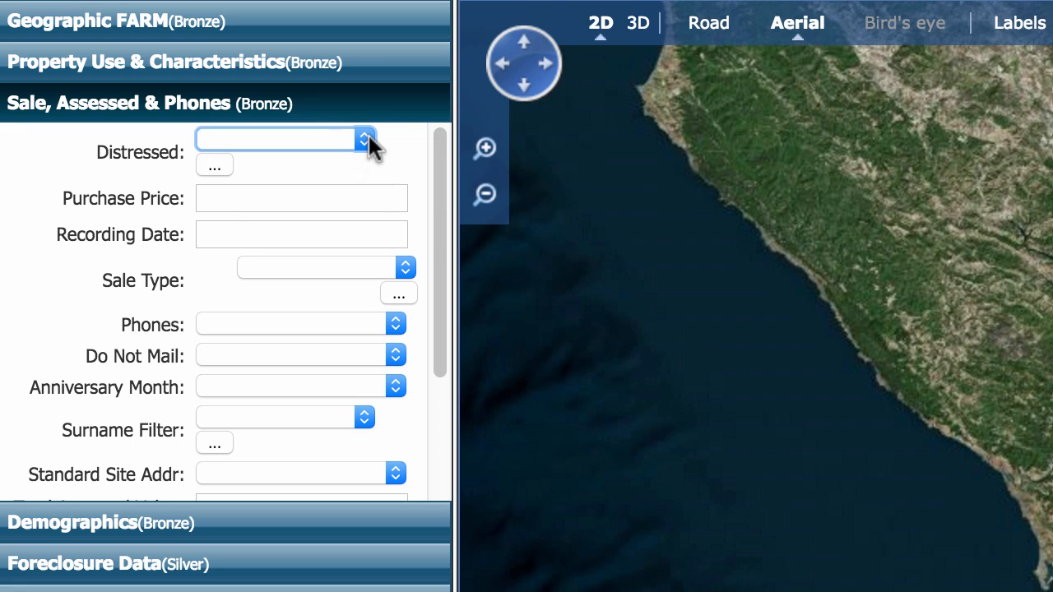
# Step: Set the Distressed filter to Tax - Yes
pyautogui.click(368, 140)
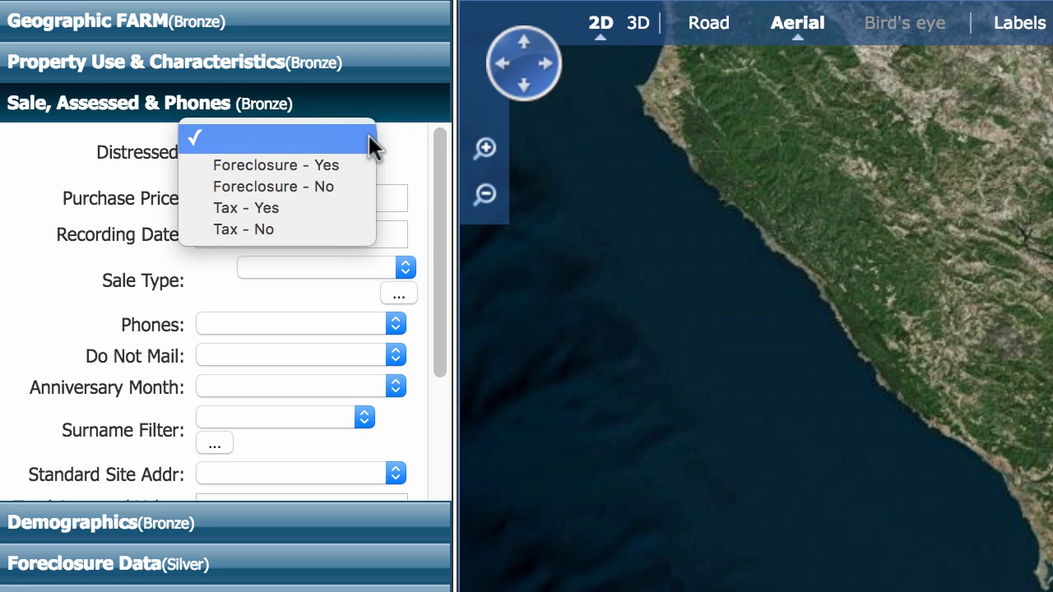
pyautogui.click(310, 205)
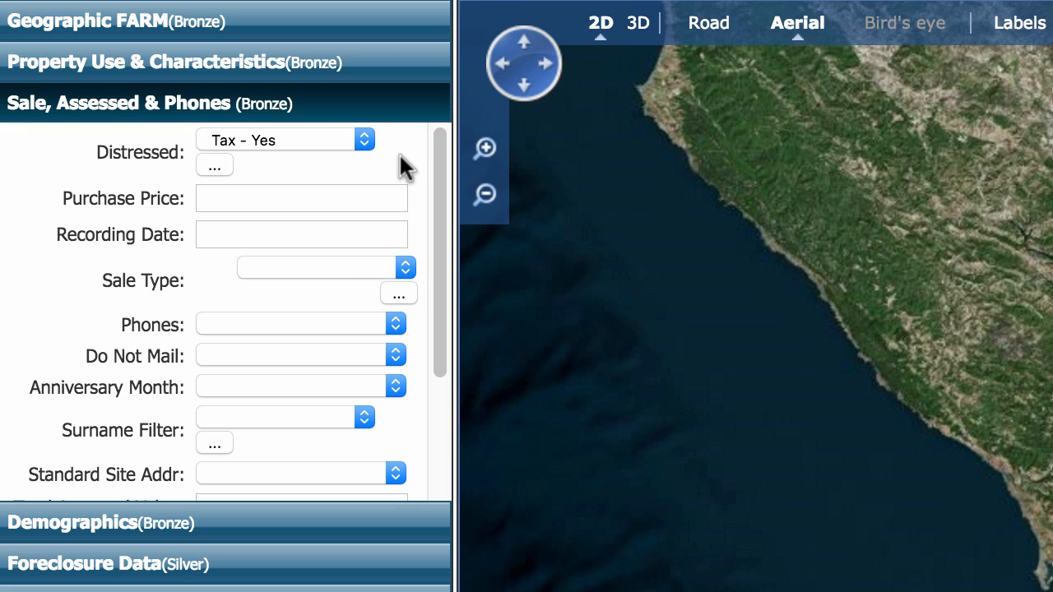
pyautogui.click(399, 1)
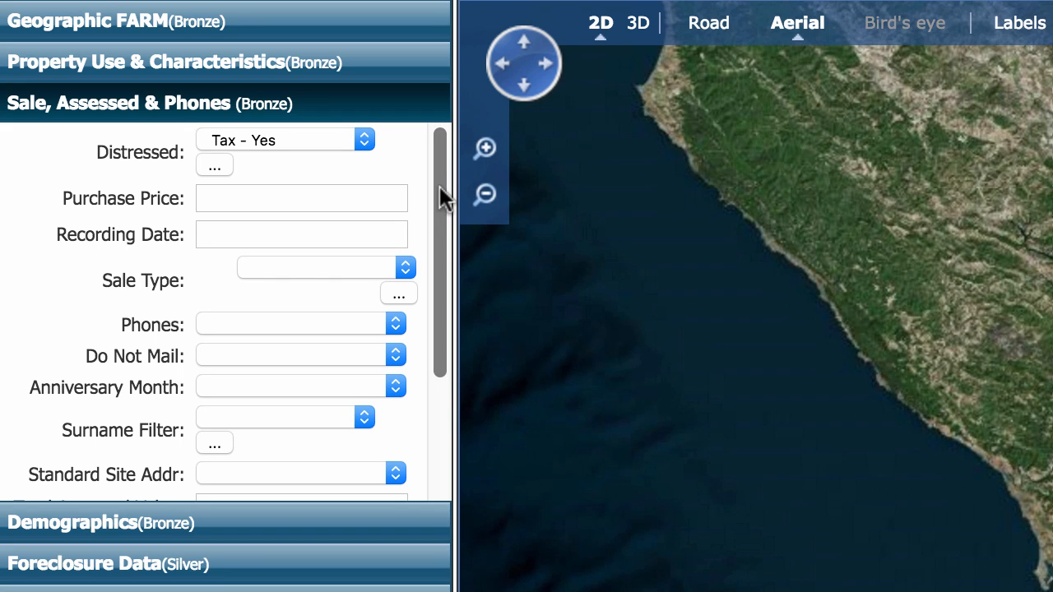
# Step: Scroll down the form and set % Improvement to 0-0
pyautogui.moveTo(439, 186); pyautogui.dragTo(444, 384)
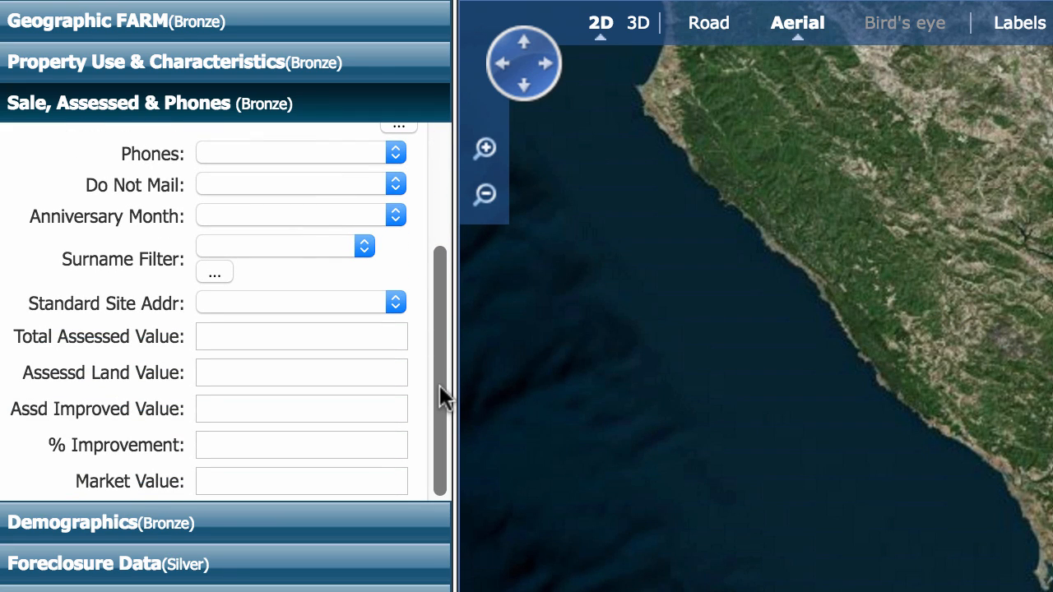
pyautogui.click(291, 444)
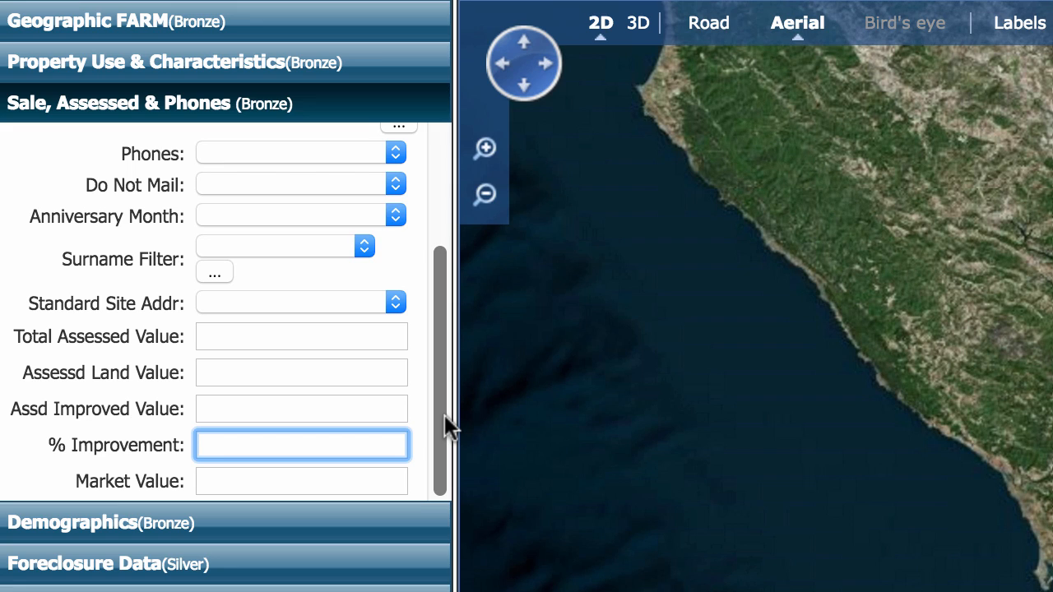
pyautogui.write('0-0')
pyautogui.click(413, 435)
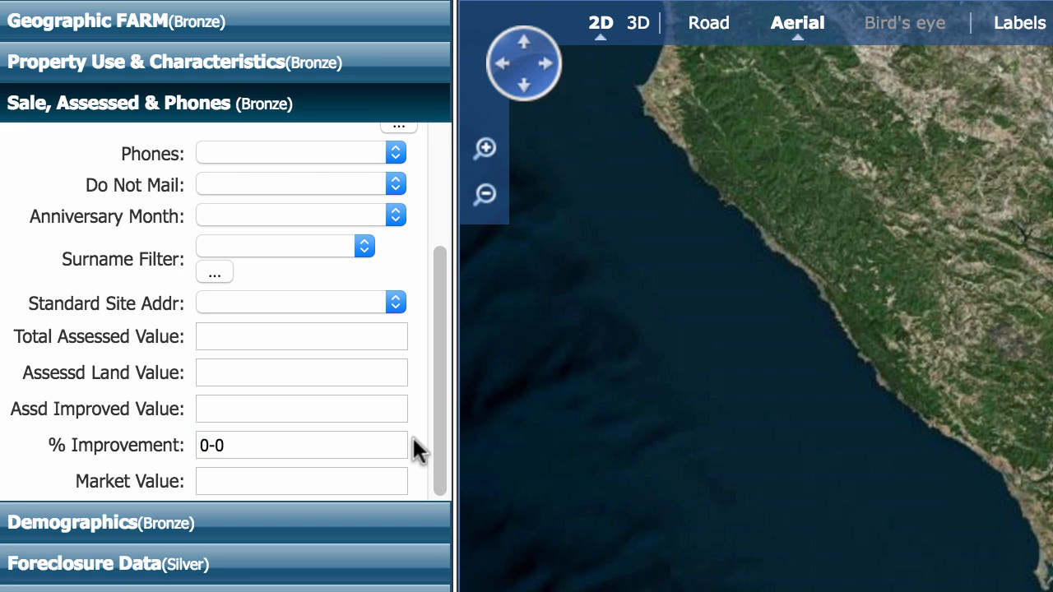
pyautogui.click(315, 475)
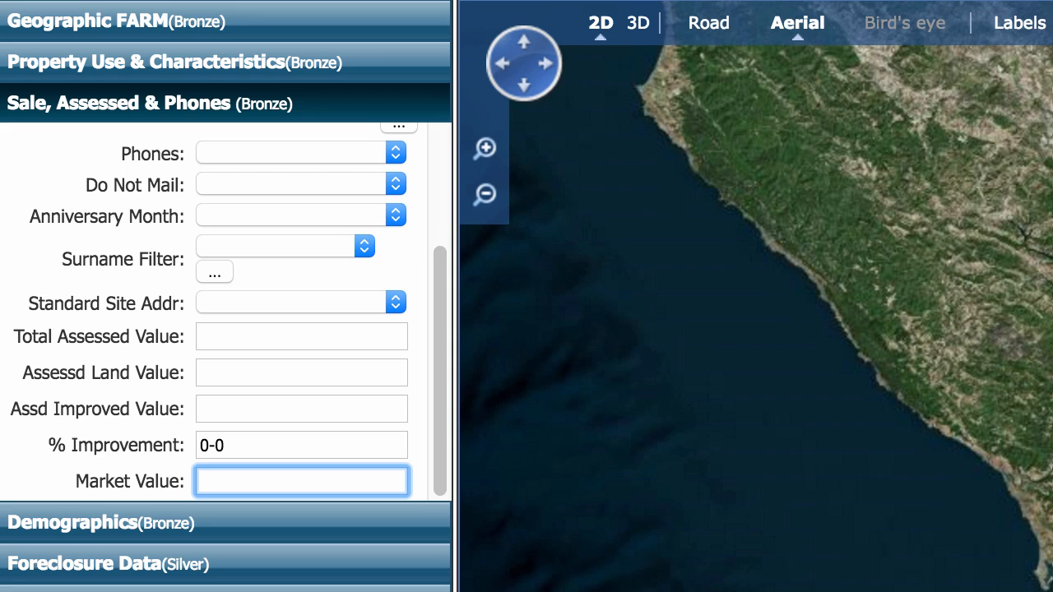
pyautogui.write('1000-100000')
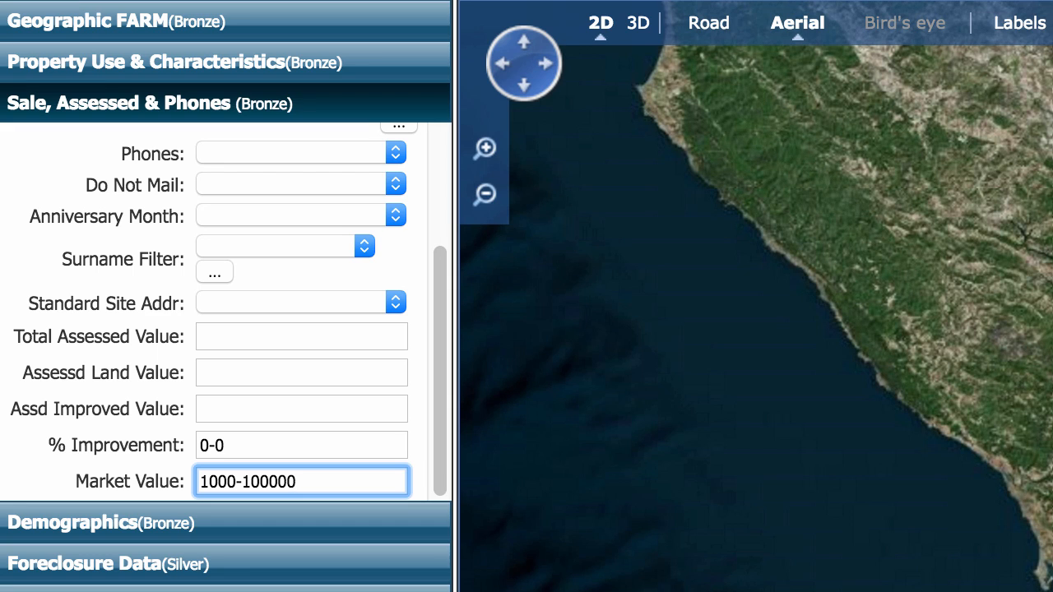
pyautogui.click(268, 373)
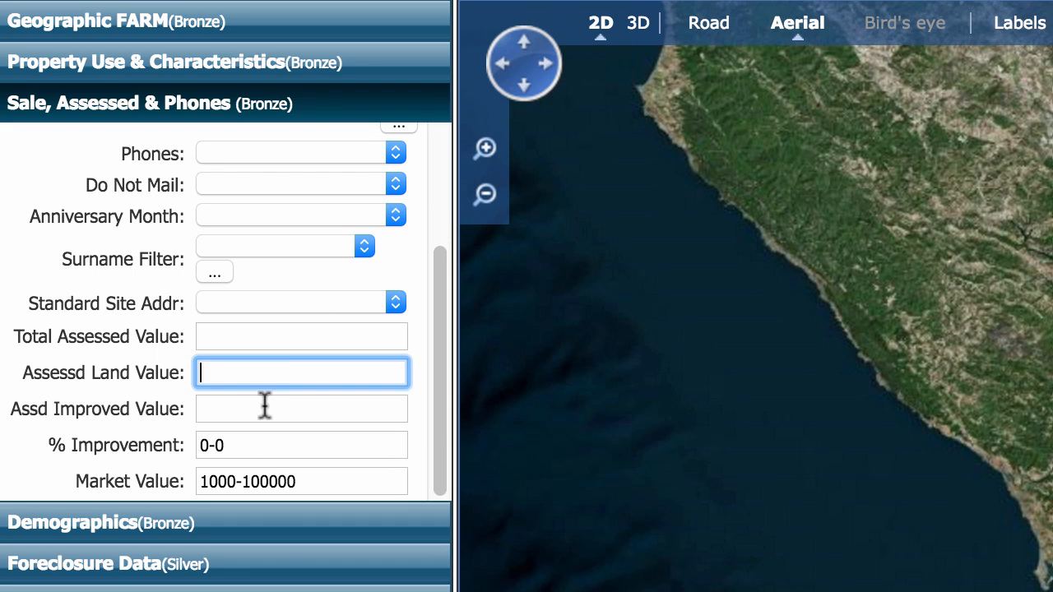
pyautogui.click(266, 404)
pyautogui.click(265, 371)
pyautogui.click(311, 481)
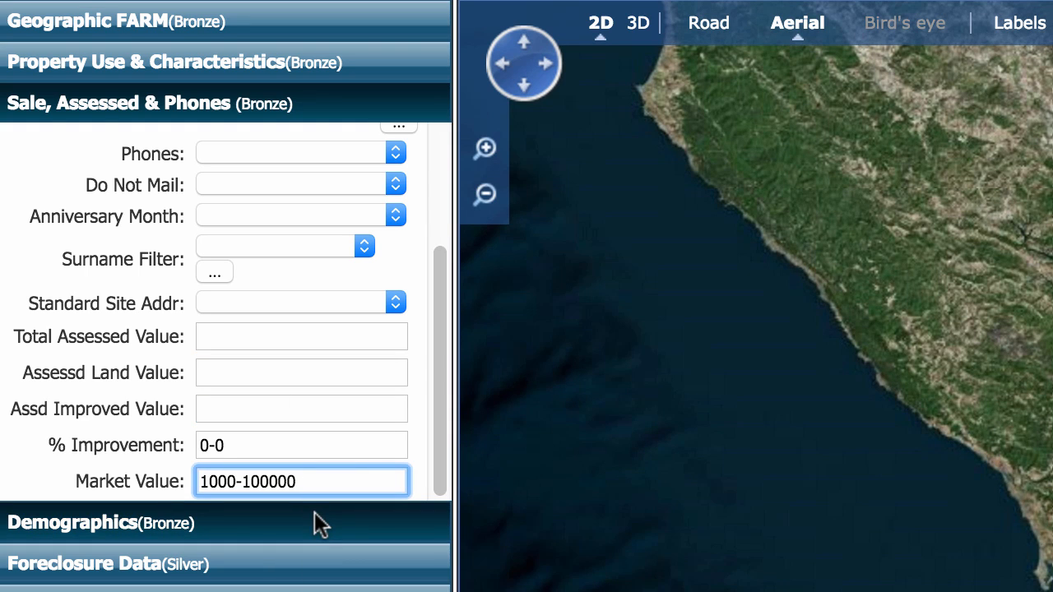
pyautogui.click(314, 513)
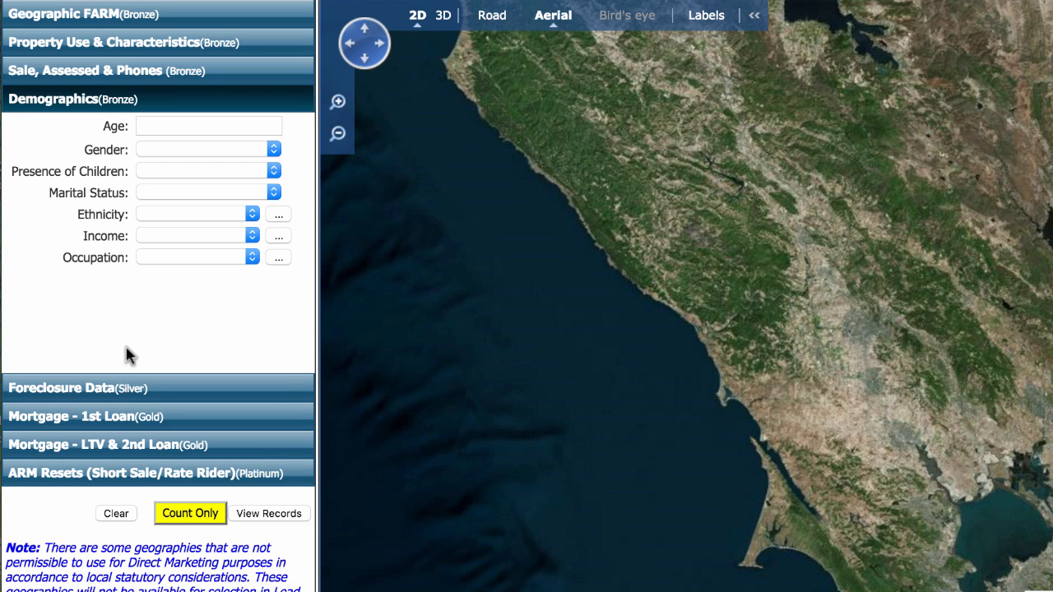
# Step: Return to the Sale, Assessed & Phones criteria and run Count Only on the current filters
pyautogui.click(148, 74)
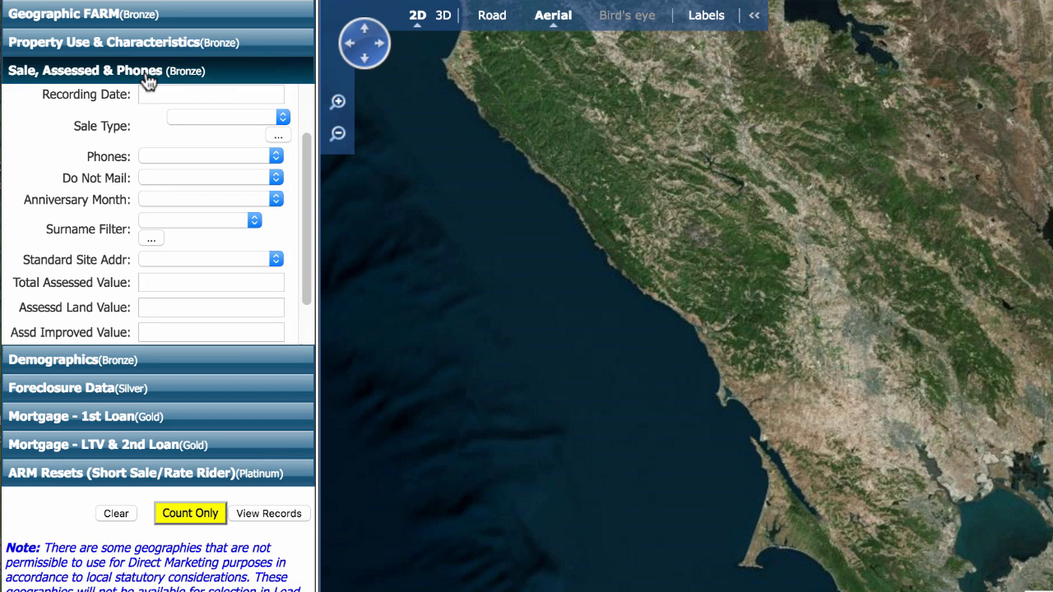
pyautogui.click(190, 515)
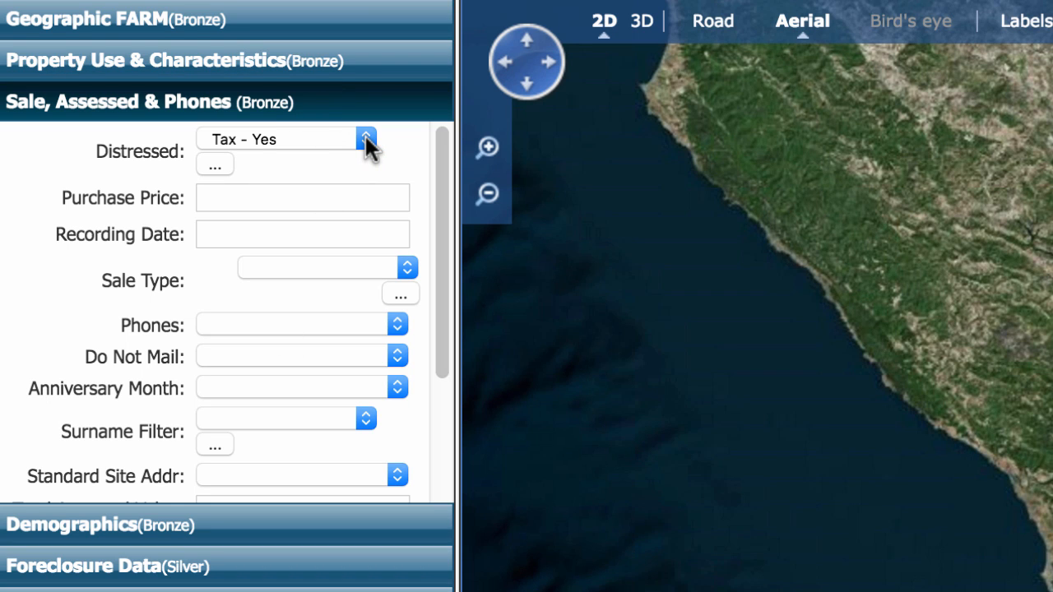
# Step: Clear all selected Use Codes under Property Use
pyautogui.click(357, 61)
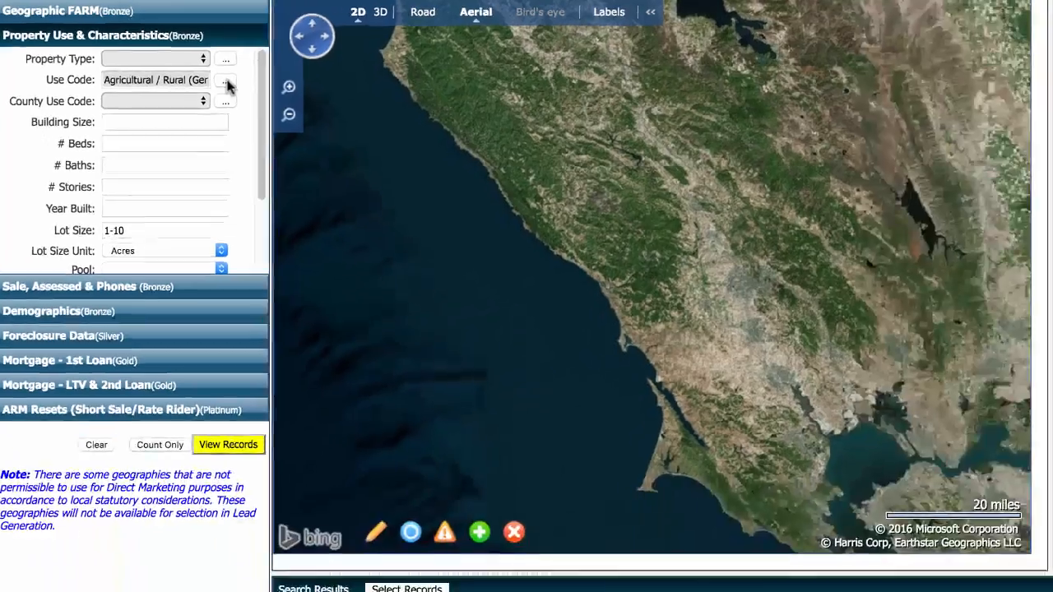
pyautogui.click(382, 136)
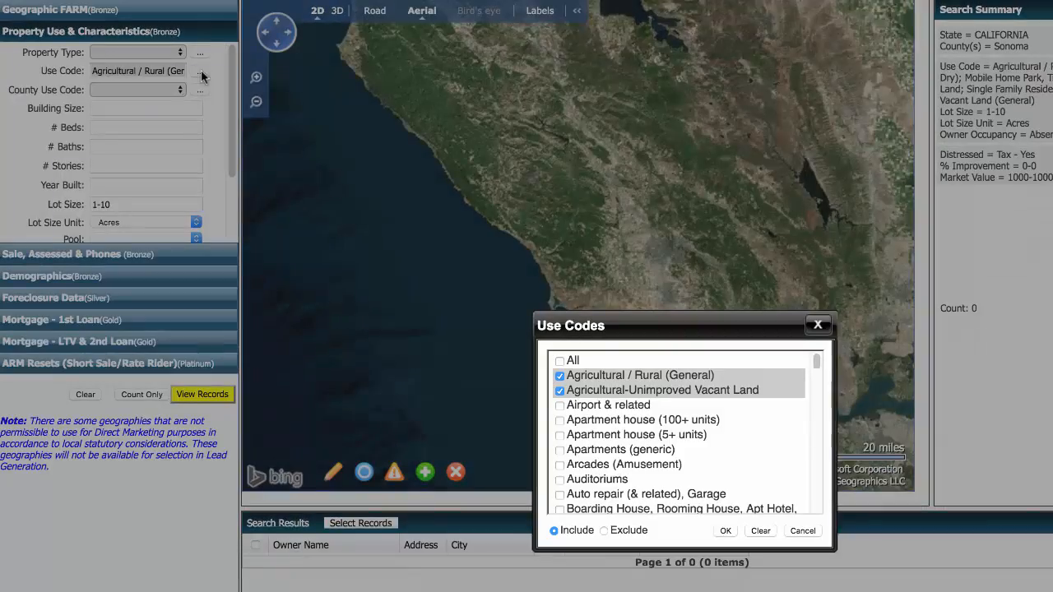
pyautogui.click(758, 531)
pyautogui.click(725, 531)
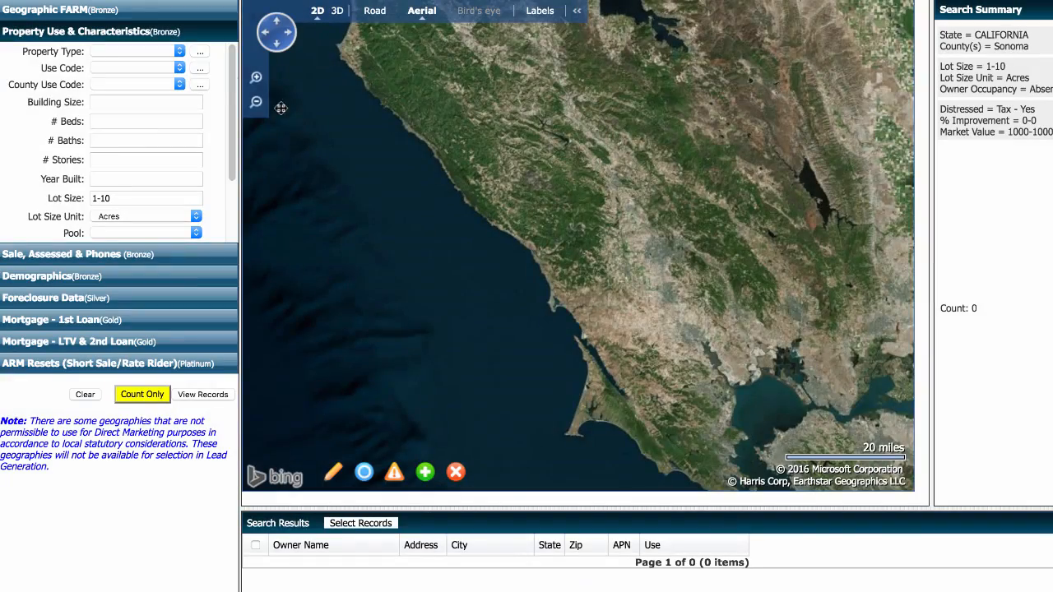
# Step: Select Agricultural/Rural, Recreational, Residential Vacant Land and SFR property types, then recount (0 matches)
pyautogui.click(200, 51)
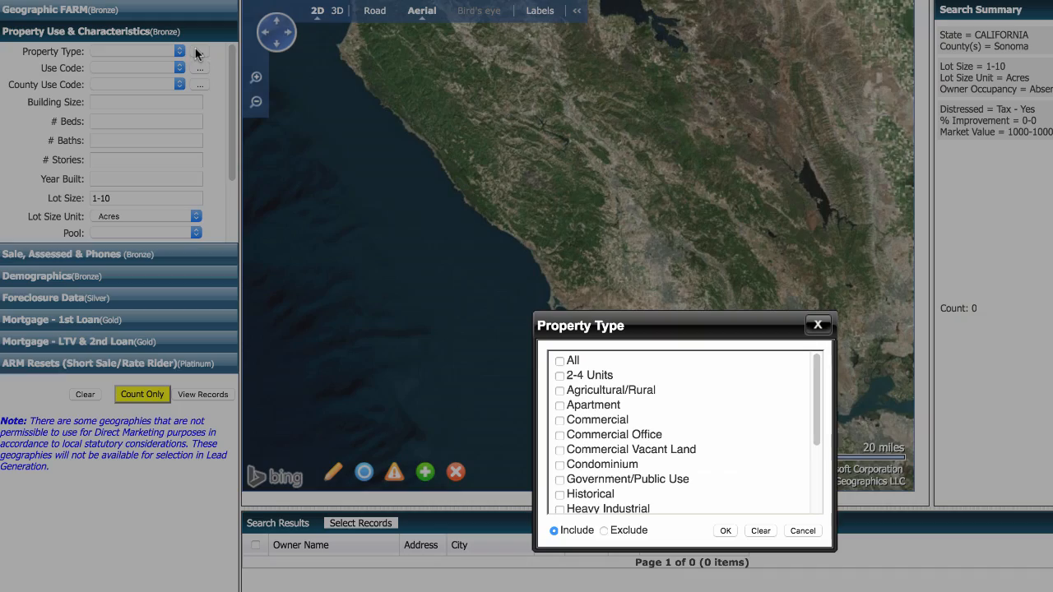
pyautogui.click(559, 391)
pyautogui.scroll(-1, 563, 400)
pyautogui.scroll(-3, 562, 400)
pyautogui.click(559, 463)
pyautogui.click(559, 478)
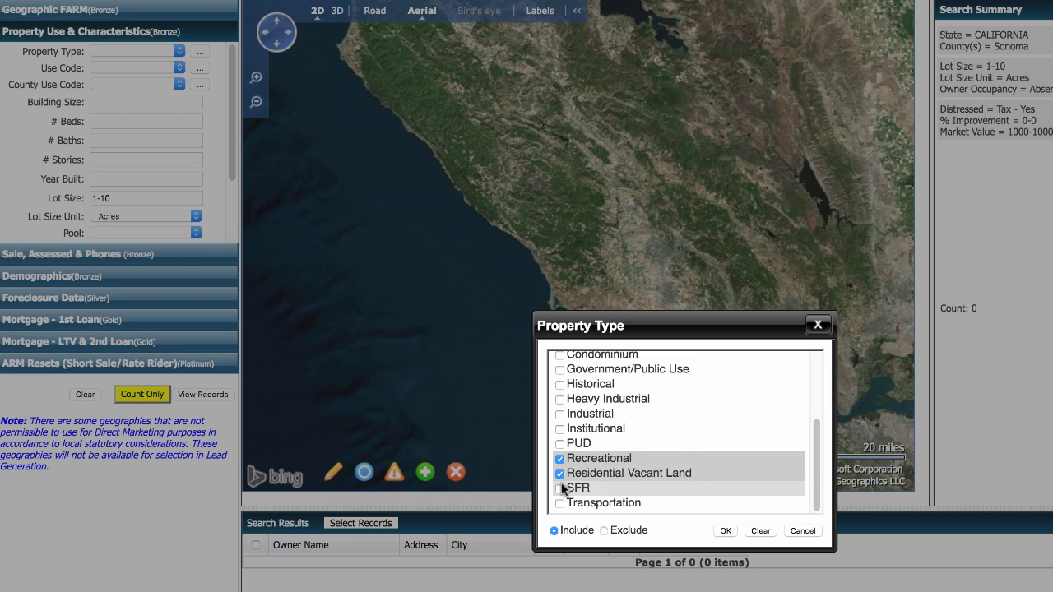
pyautogui.click(559, 492)
pyautogui.click(725, 530)
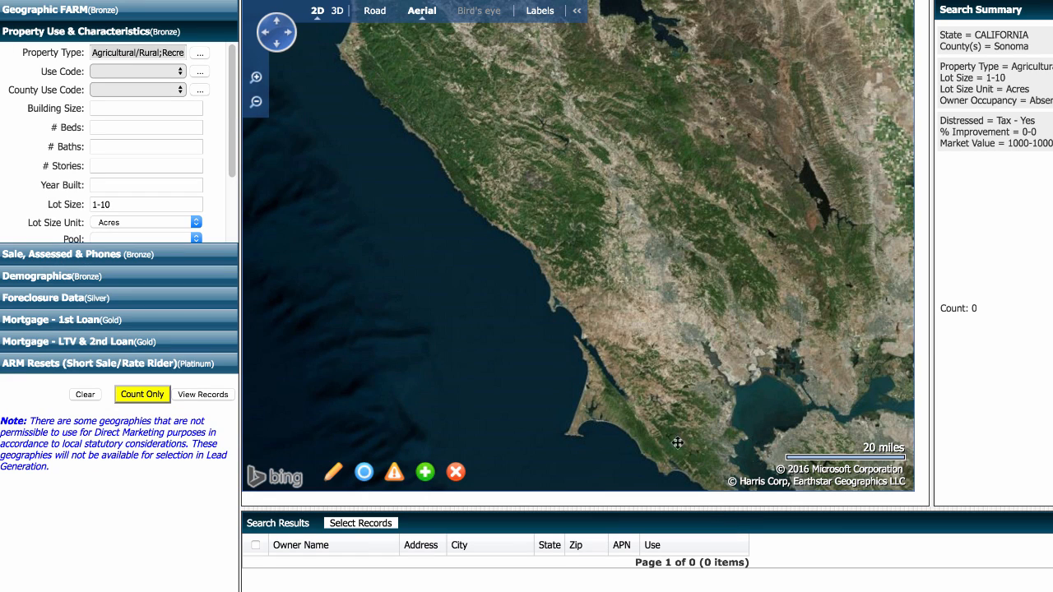
pyautogui.click(130, 395)
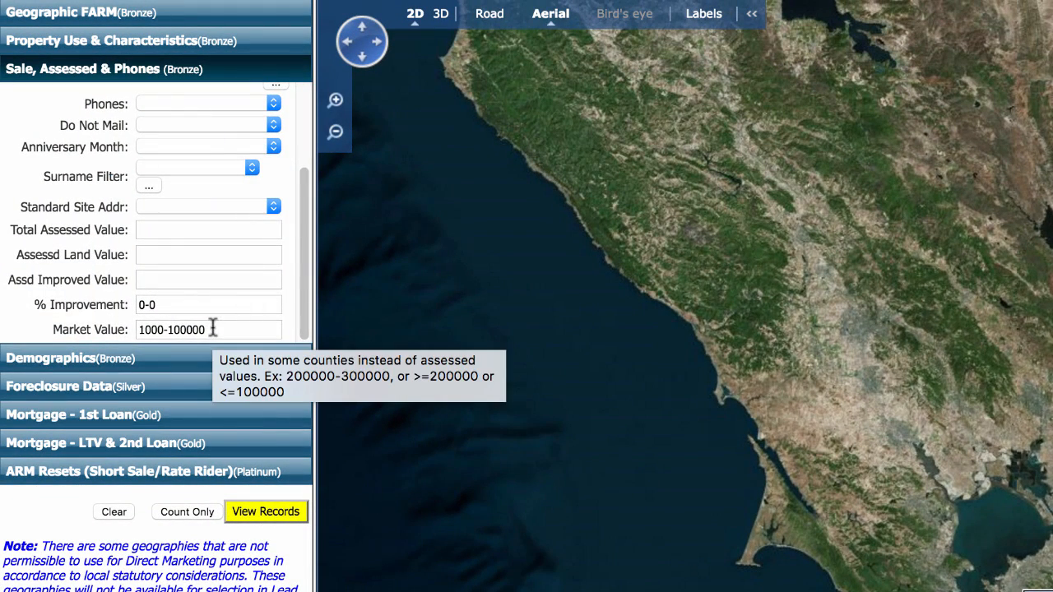
# Step: Clear the Market Value and Distressed filters, recounting to 2,431 records
pyautogui.click(212, 327)
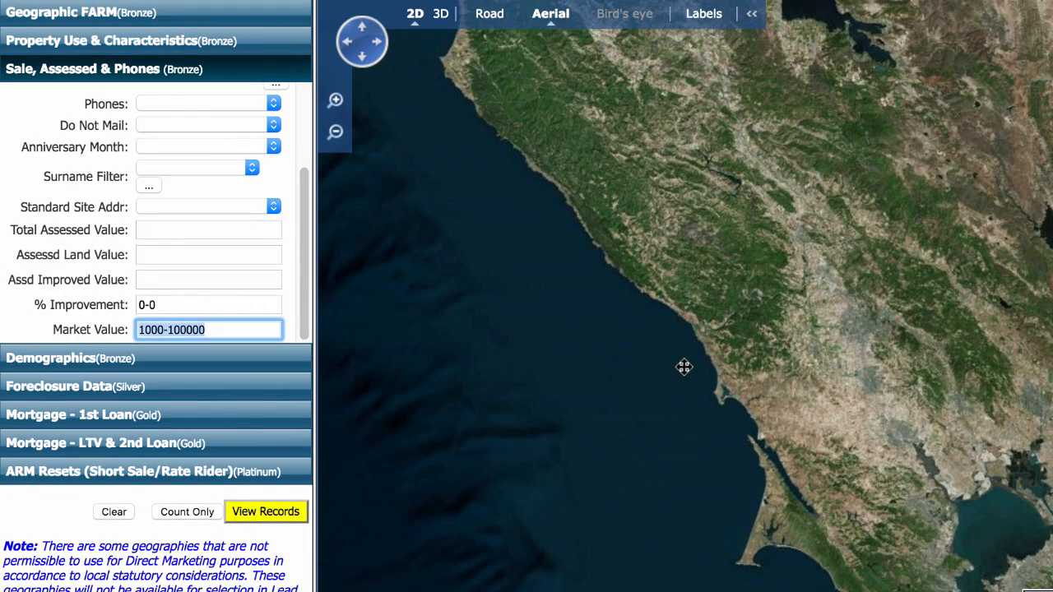
pyautogui.click(204, 513)
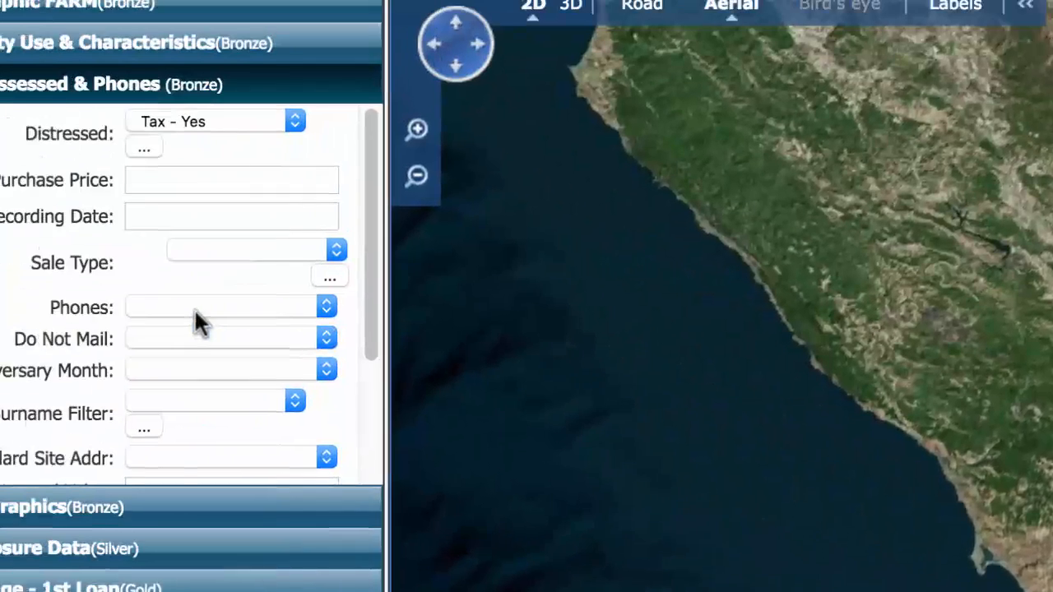
pyautogui.click(297, 121)
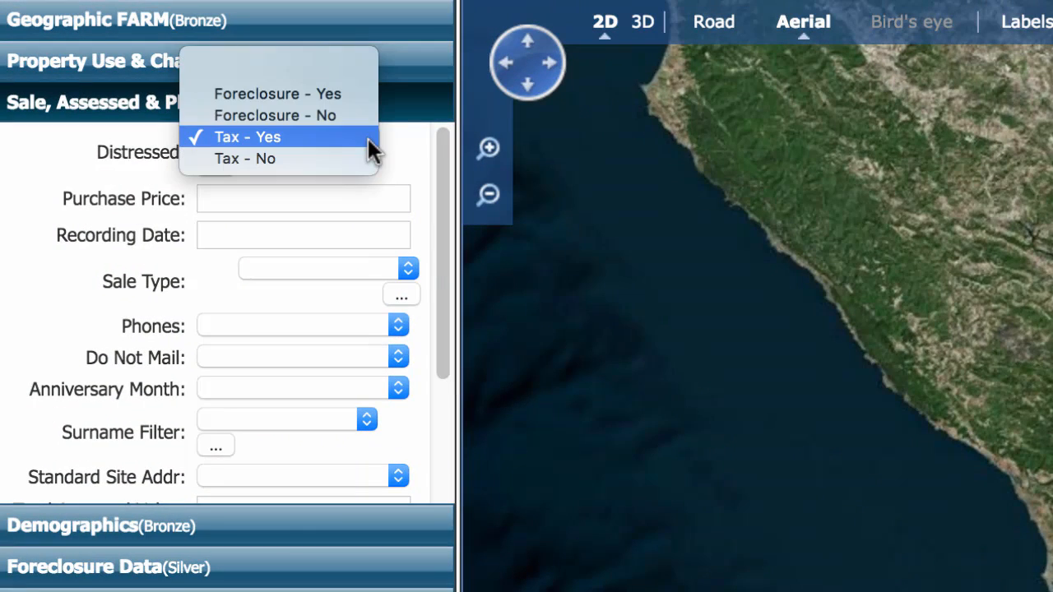
pyautogui.click(348, 66)
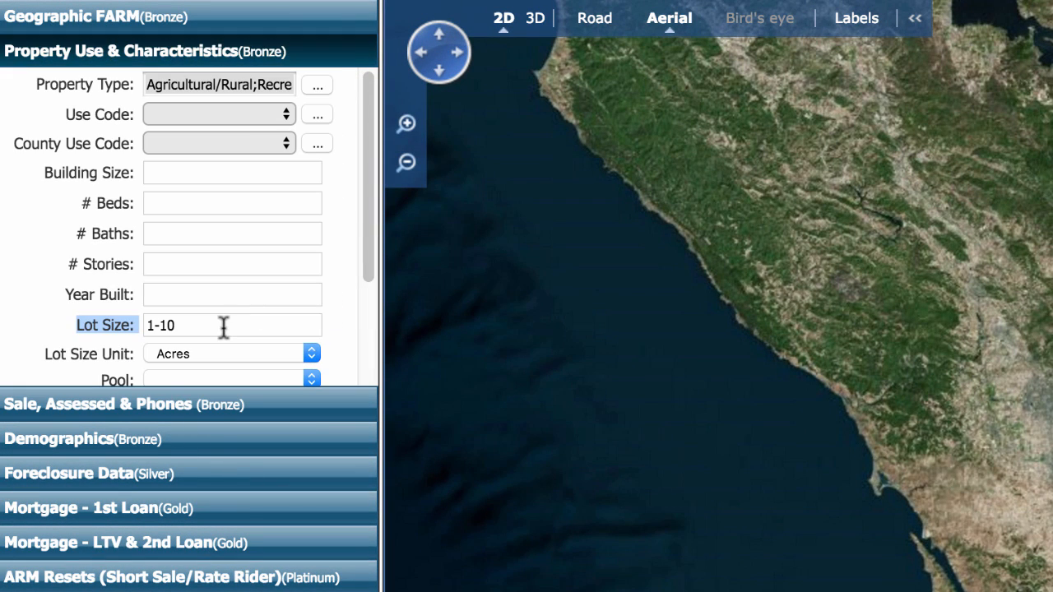
# Step: Try Lot Size 1-5 and then 5-10 acres, counting matches for each
pyautogui.click(223, 324)
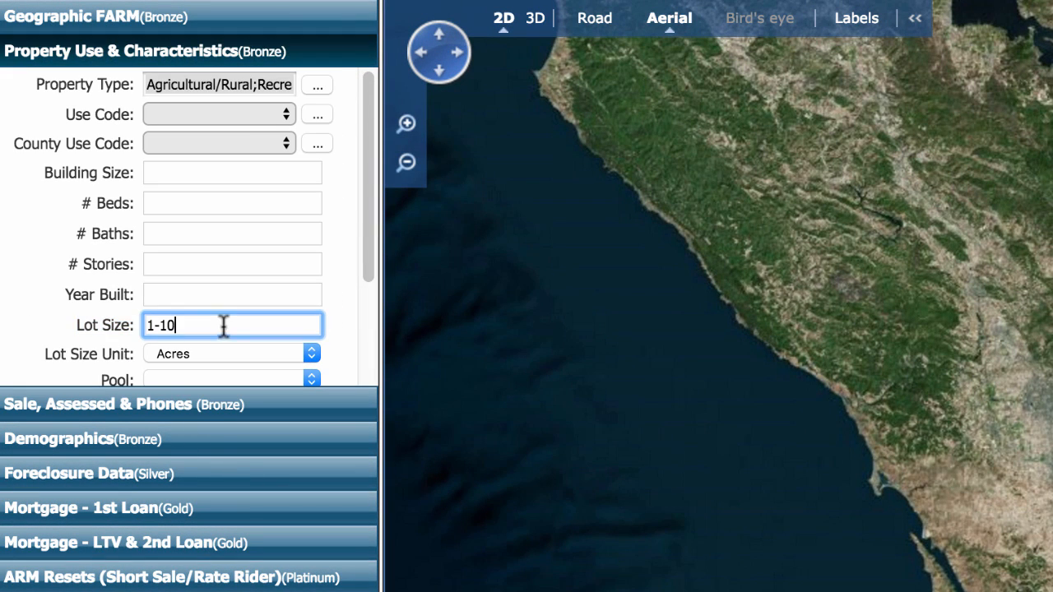
pyautogui.tripleClick(223, 324)
pyautogui.write('1-5')
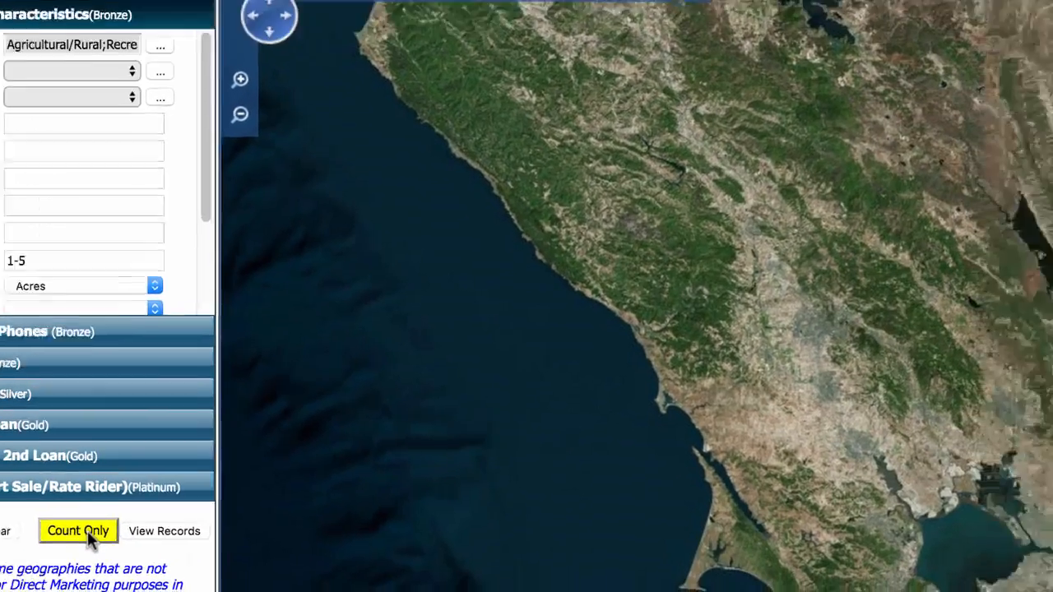
pyautogui.click(83, 531)
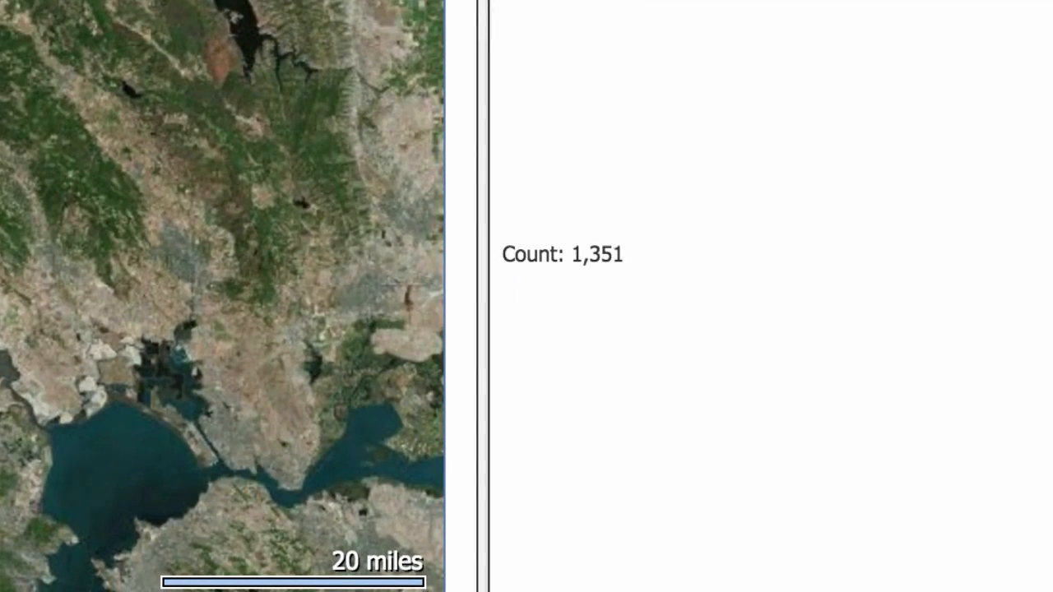
pyautogui.write('5-10')
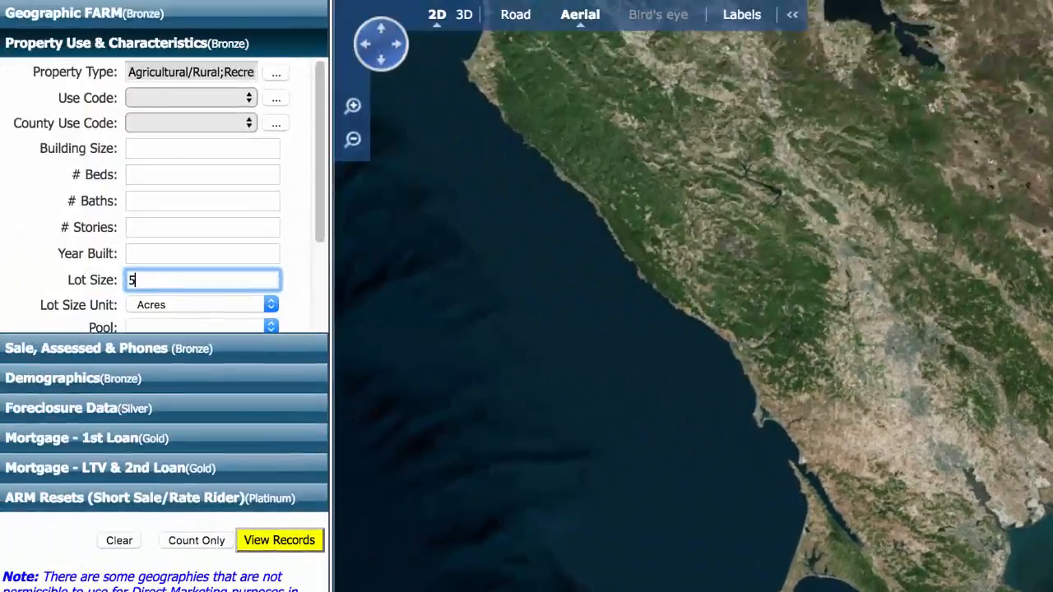
pyautogui.click(195, 536)
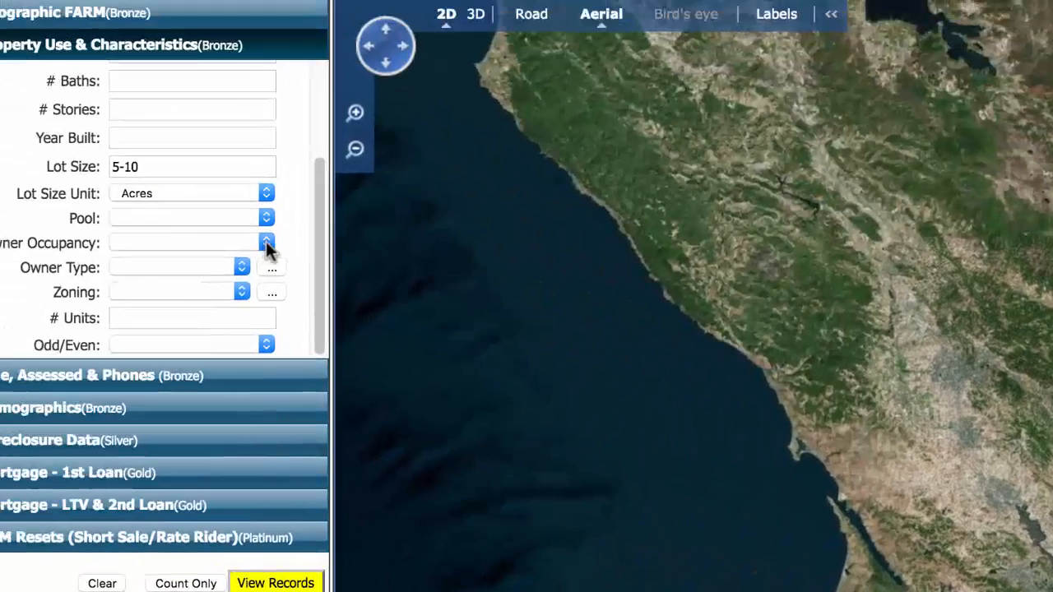
# Step: Set Owner Occupancy to Out of State with Lot Size 1-5, counting 95 records
pyautogui.click(289, 244)
pyautogui.click(250, 301)
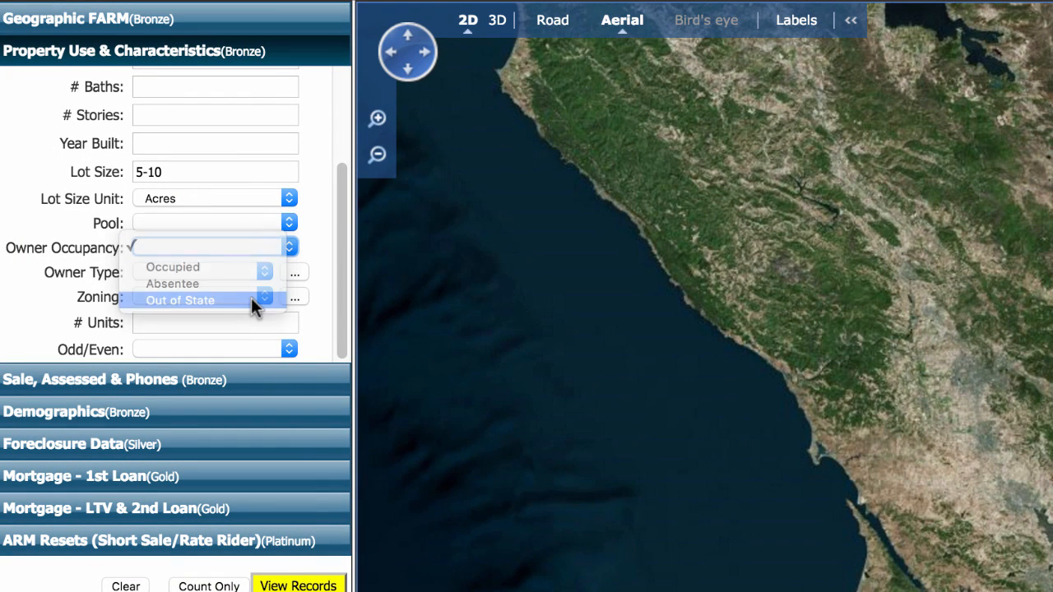
pyautogui.hotkey('shift', 'Tab')
pyautogui.write('1-5')
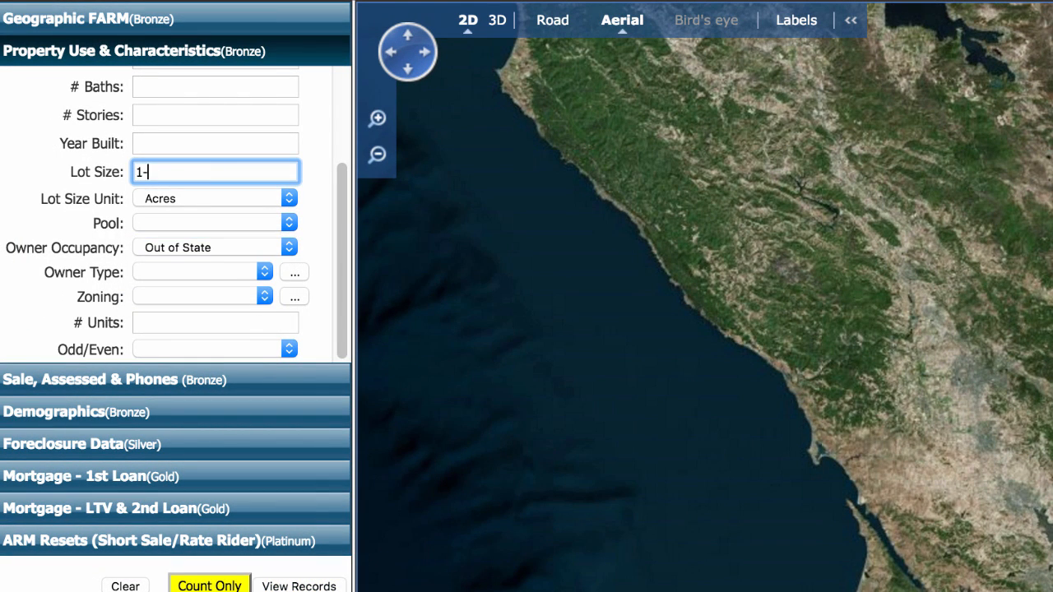
pyautogui.click(221, 581)
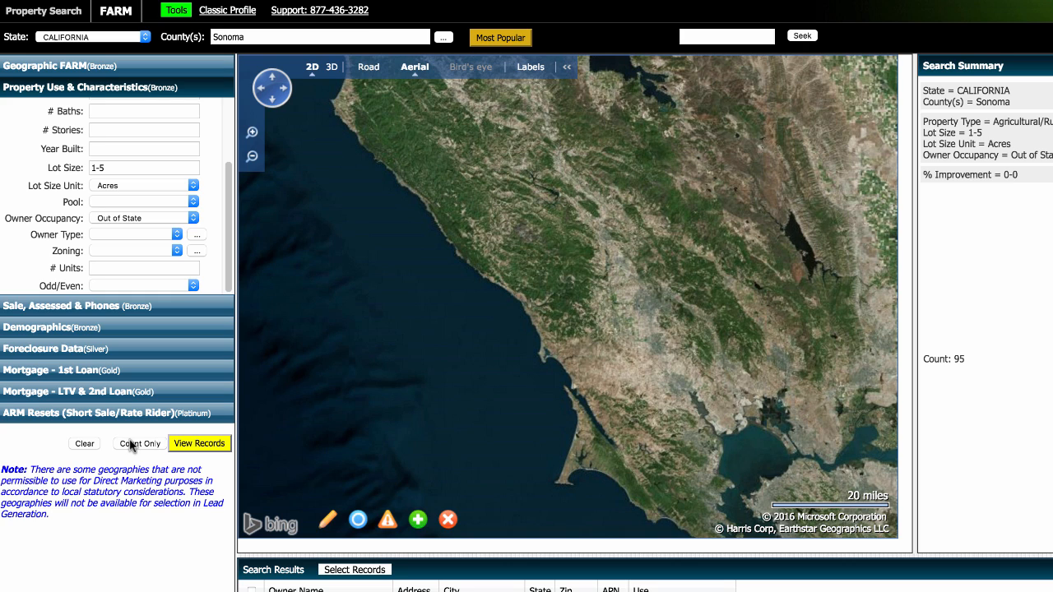
pyautogui.scroll(3, 210, 261)
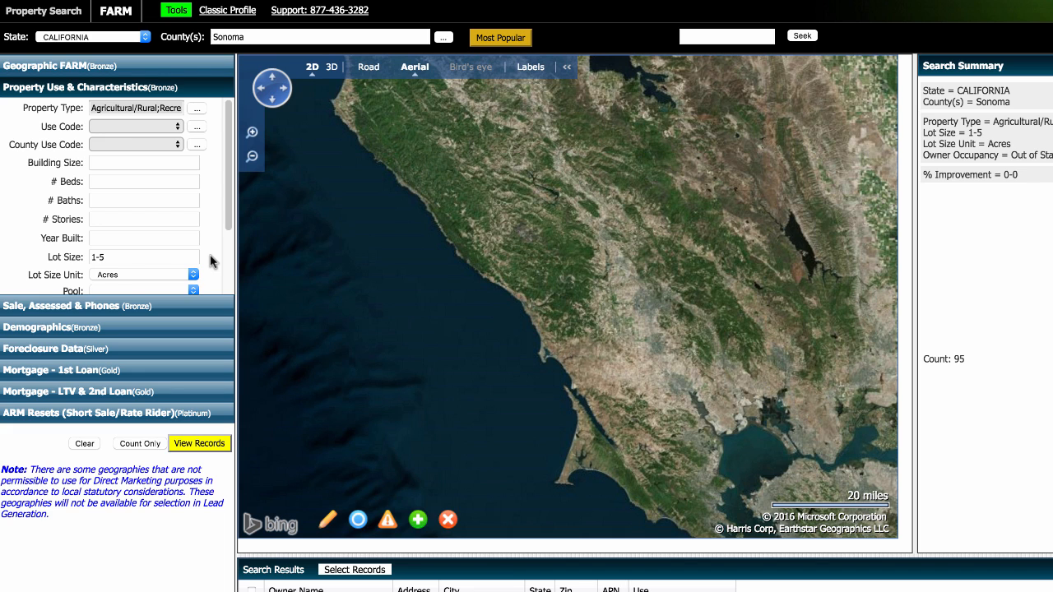
pyautogui.click(110, 311)
pyautogui.scroll(-2, 22, 232)
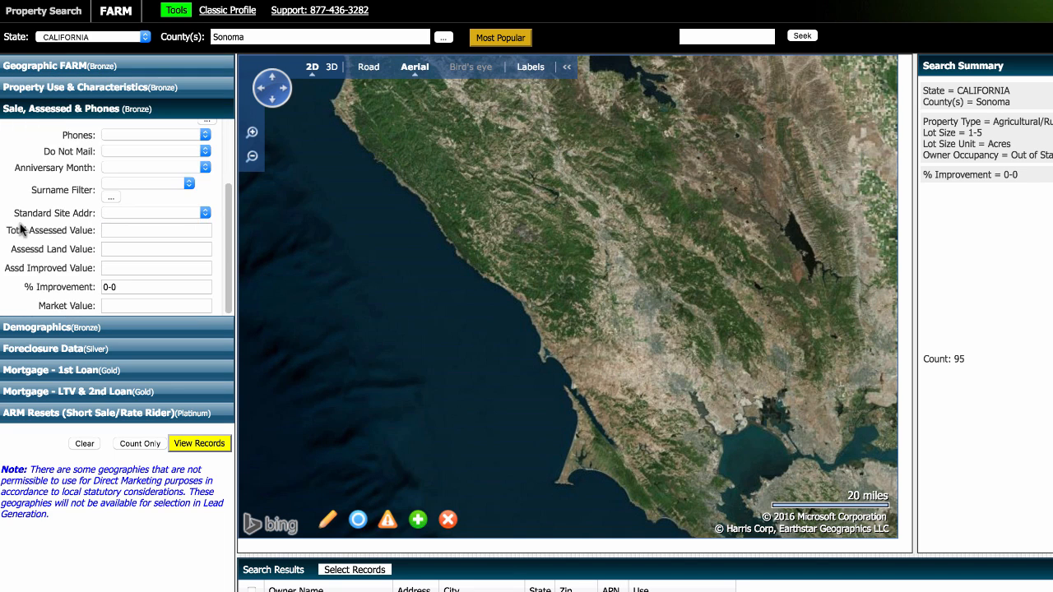
pyautogui.scroll(2, 22, 232)
pyautogui.click(87, 92)
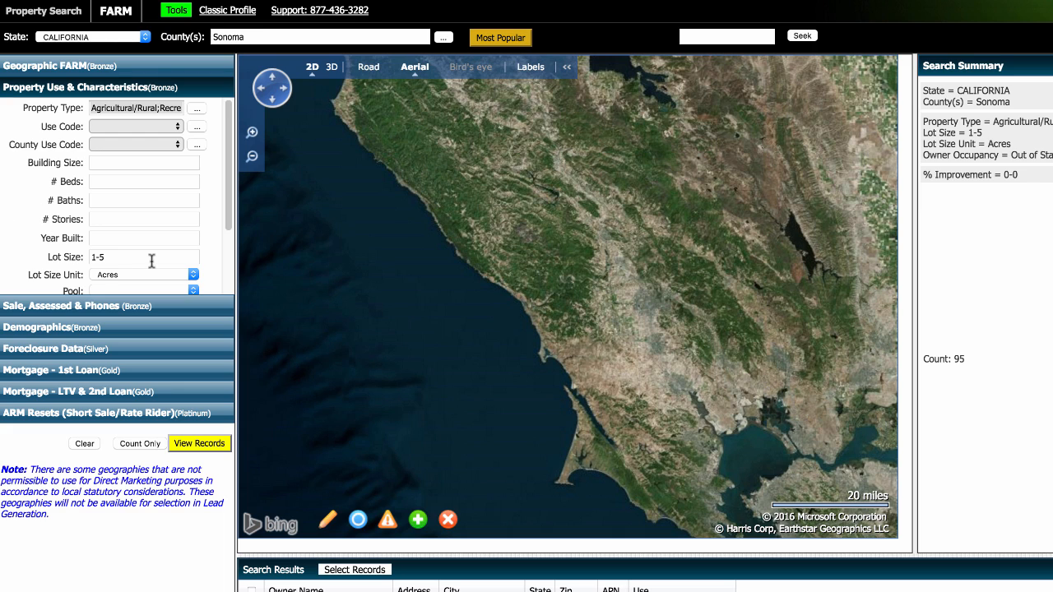
# Step: Widen Lot Size to 1-10 acres, recount, and load the 282 matches into Search Results
pyautogui.click(49, 256)
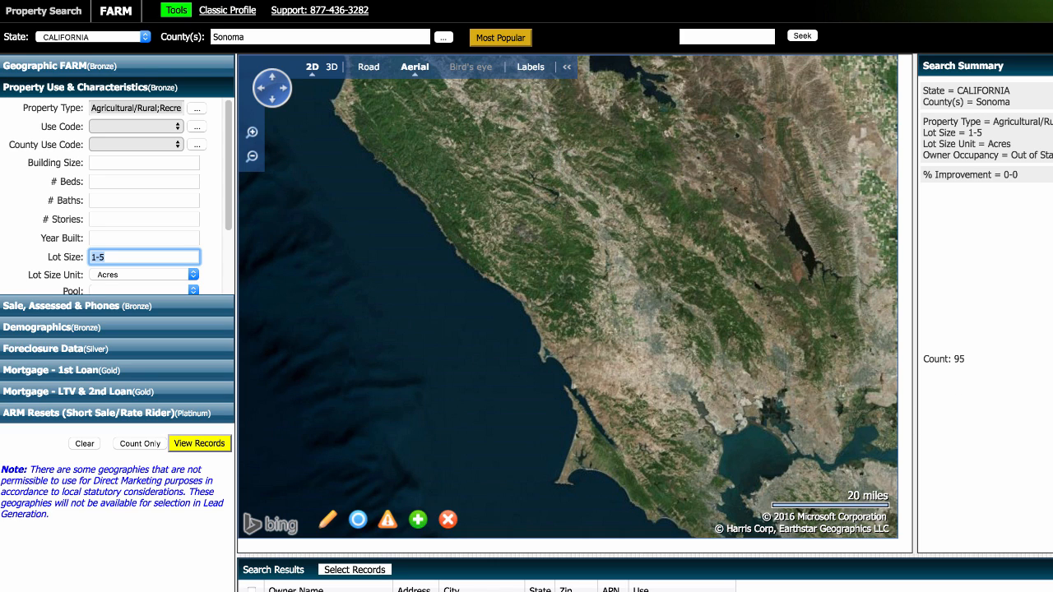
pyautogui.write('1-10')
pyautogui.click(139, 443)
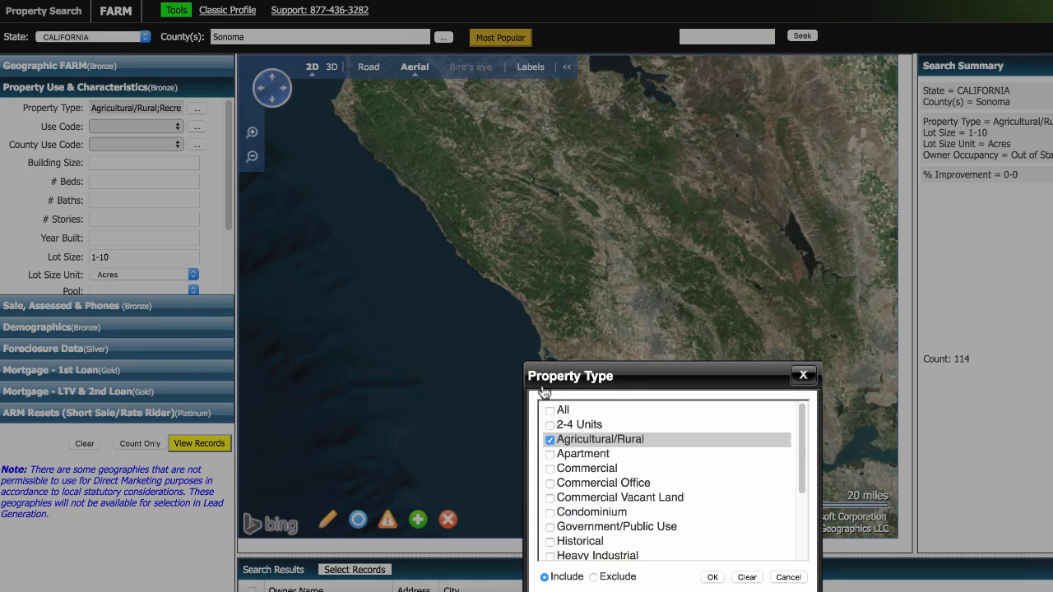
pyautogui.scroll(-3, 675, 496)
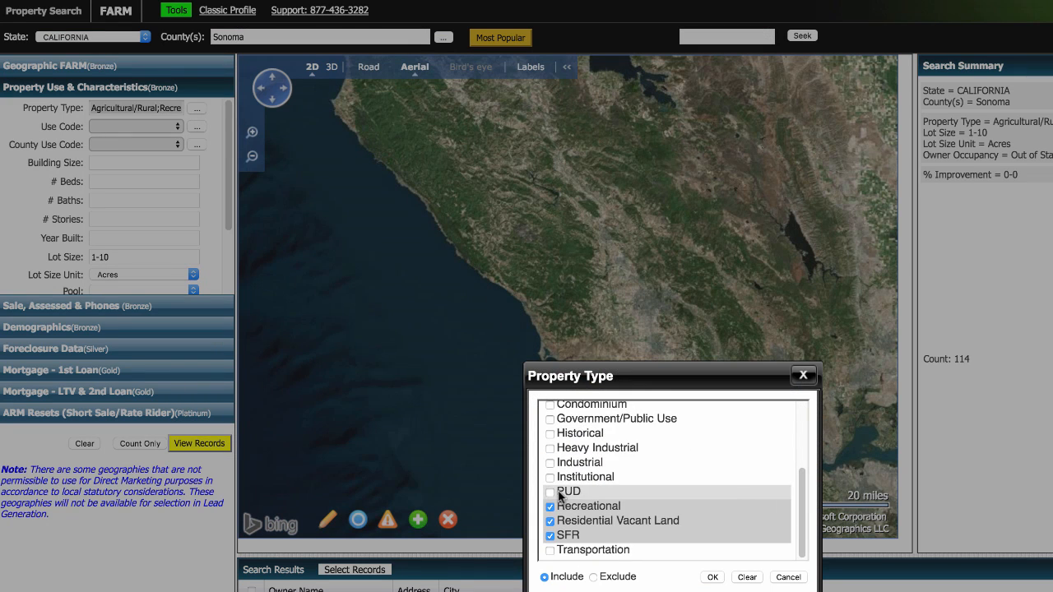
pyautogui.scroll(3, 581, 493)
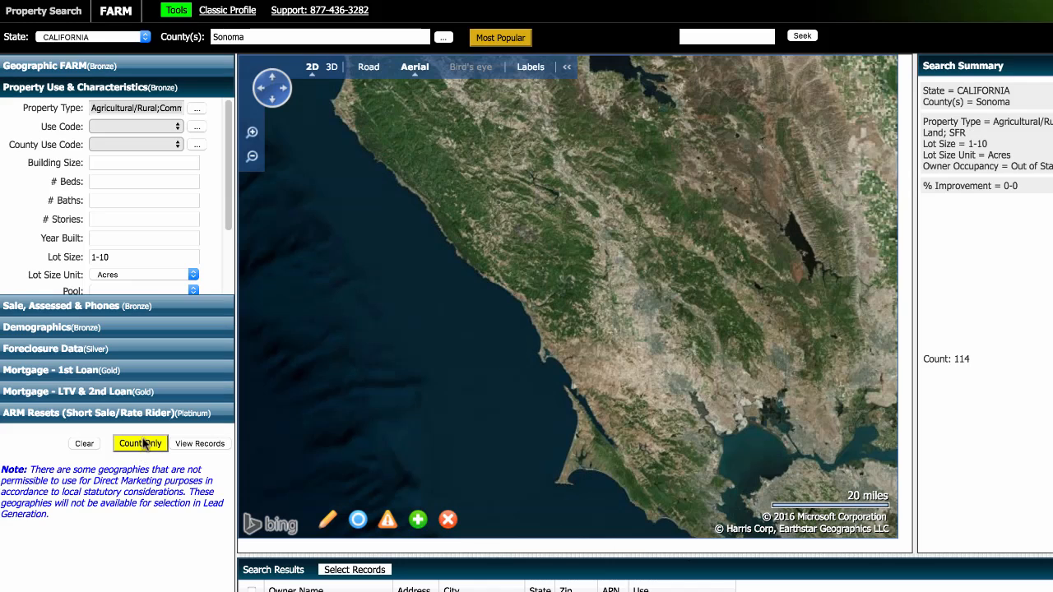
pyautogui.click(141, 443)
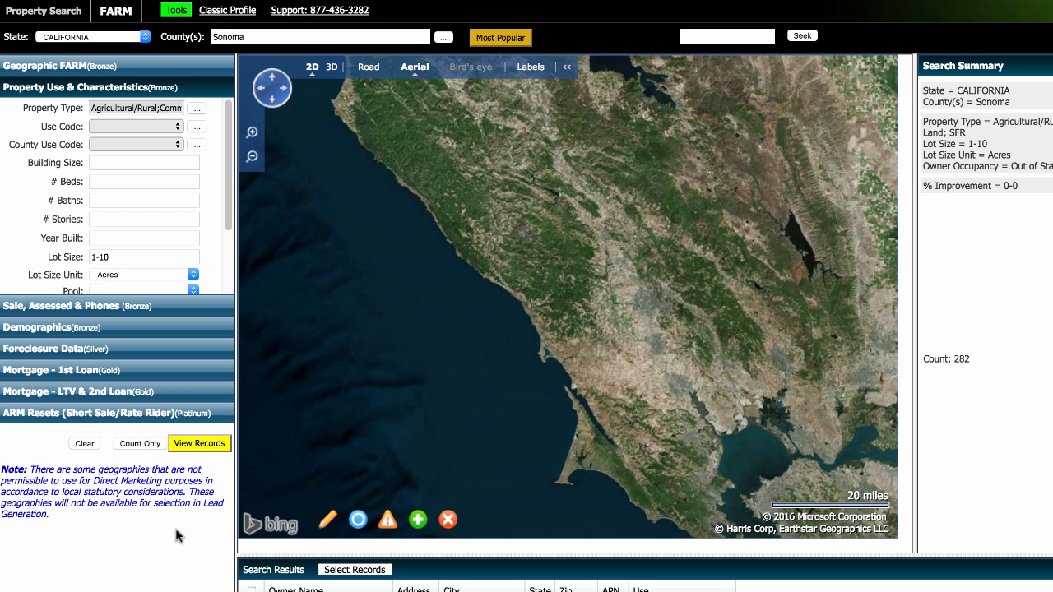
pyautogui.click(199, 444)
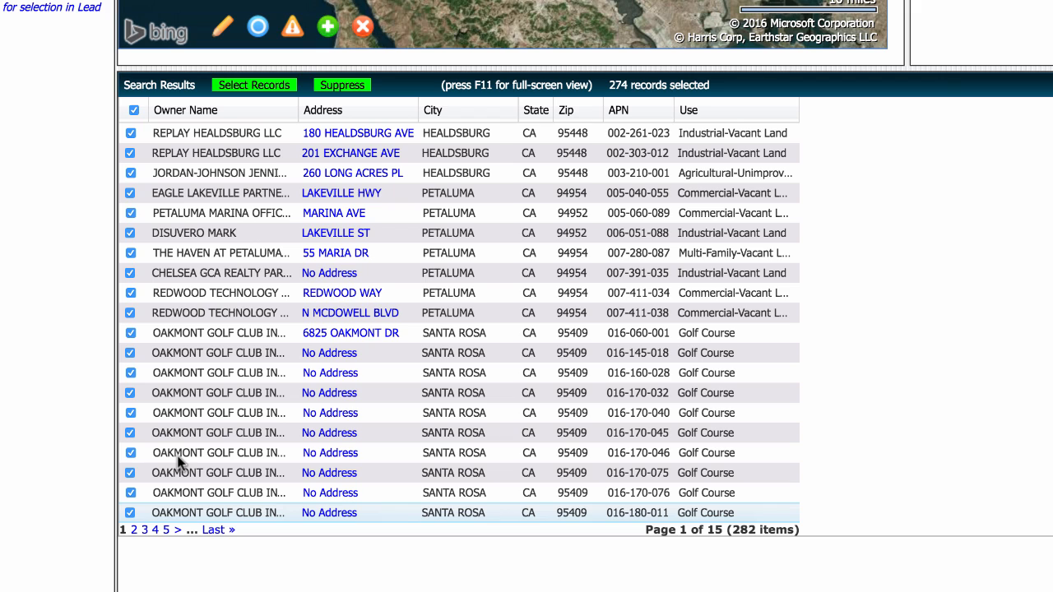
# Step: Uncheck the nine Oakmont Golf Club parcels, 016-145-018 through 016-180-011, on page 1
pyautogui.click(130, 352)
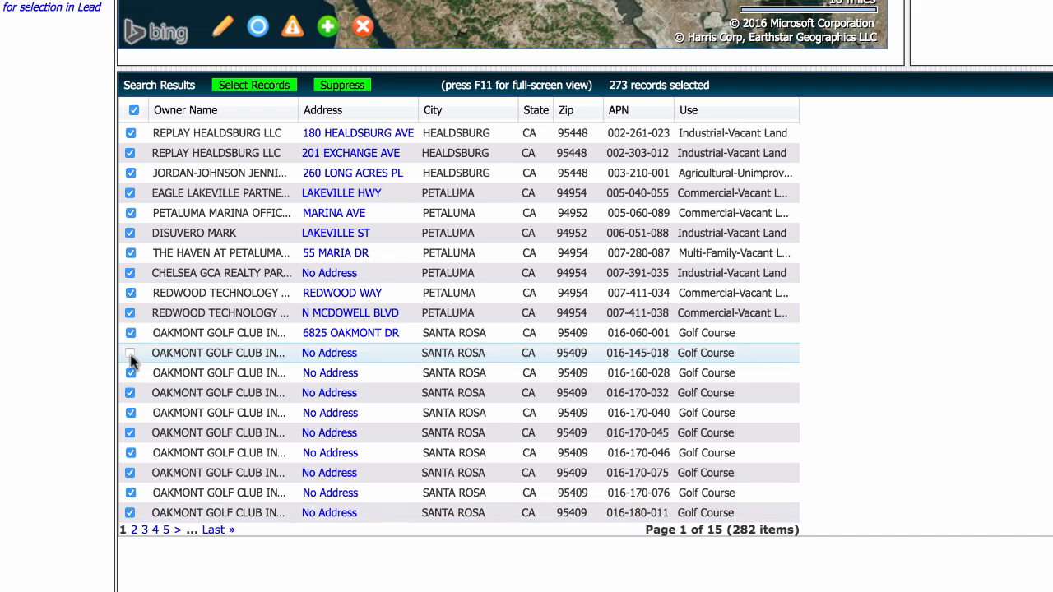
pyautogui.click(130, 372)
pyautogui.click(130, 392)
pyautogui.click(130, 413)
pyautogui.click(129, 433)
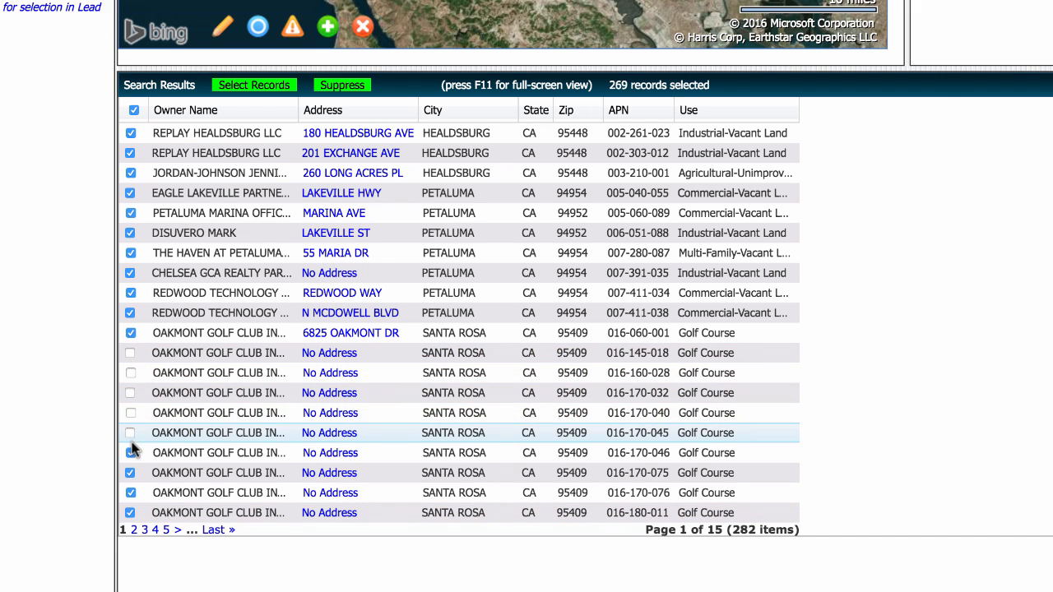
pyautogui.click(130, 453)
pyautogui.click(130, 472)
pyautogui.click(130, 493)
pyautogui.click(130, 512)
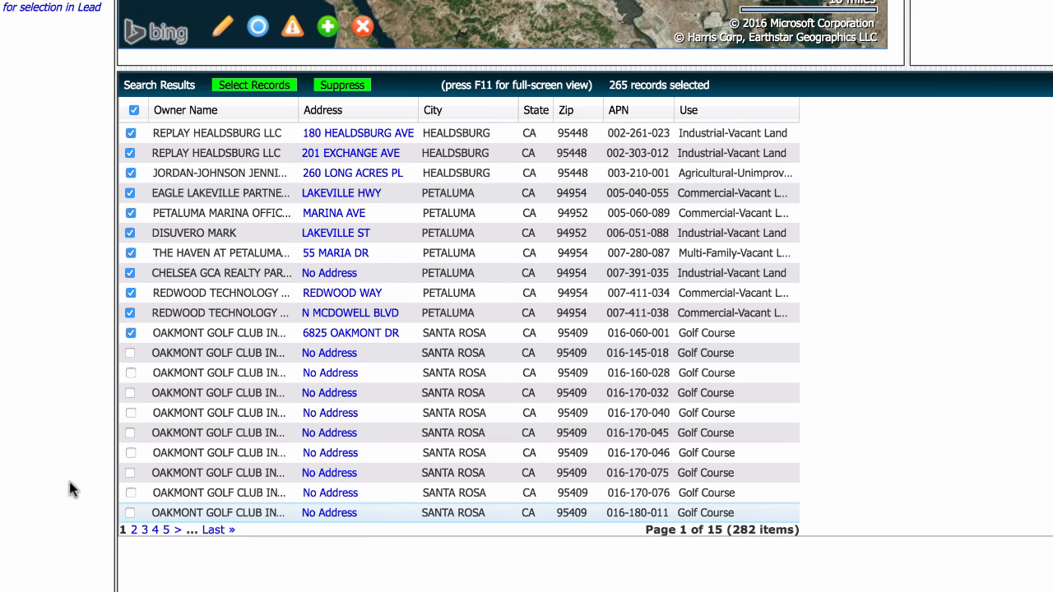
# Step: Deselect the Windsor industrial land, 059-080-027, 087-110-010, LANDPATHS and two SIMI WINERY parcels
pyautogui.click(166, 530)
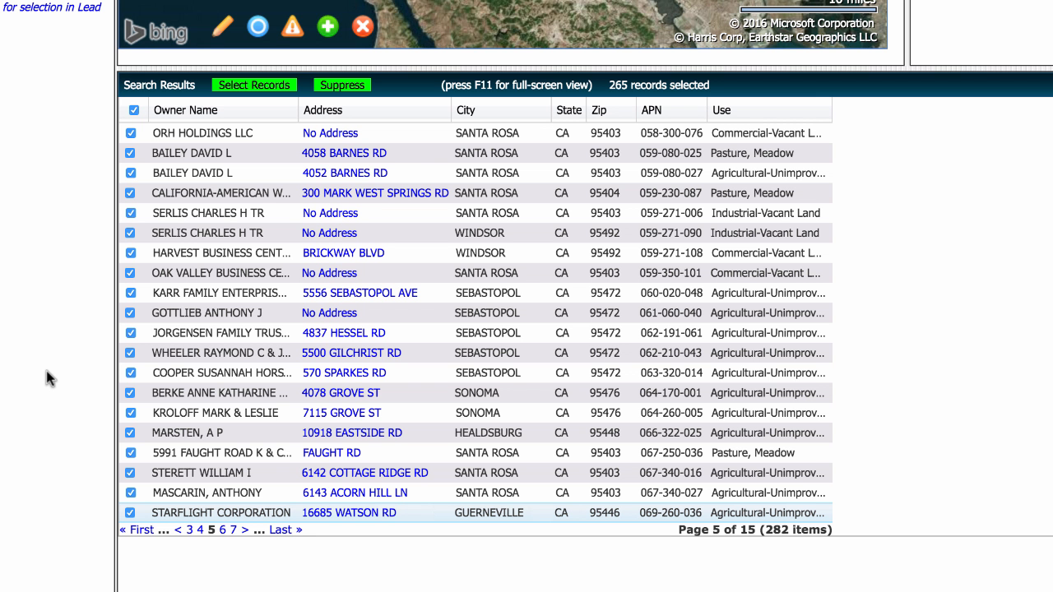
pyautogui.click(130, 232)
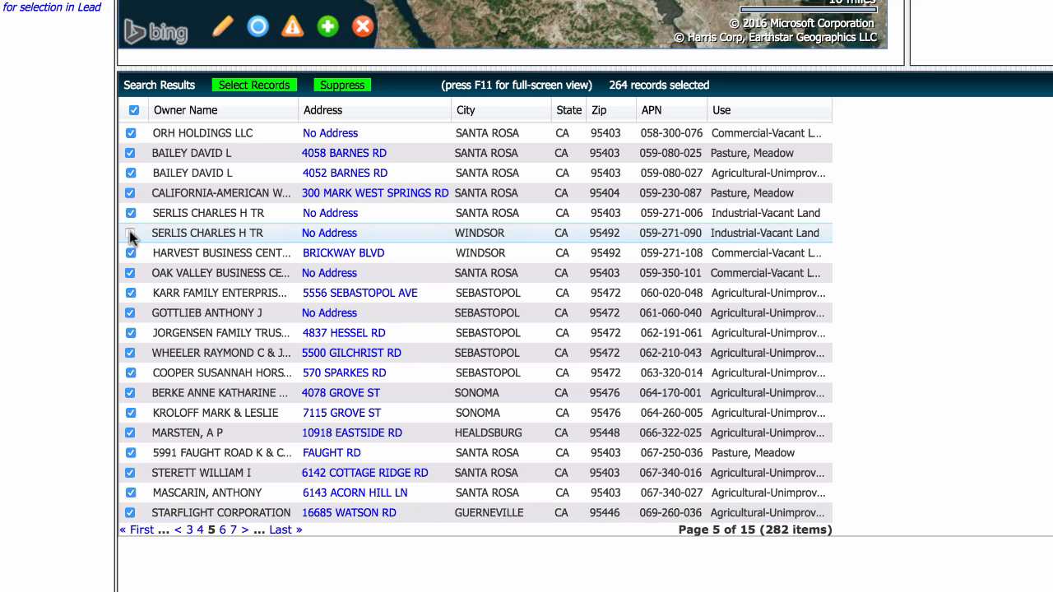
pyautogui.click(131, 173)
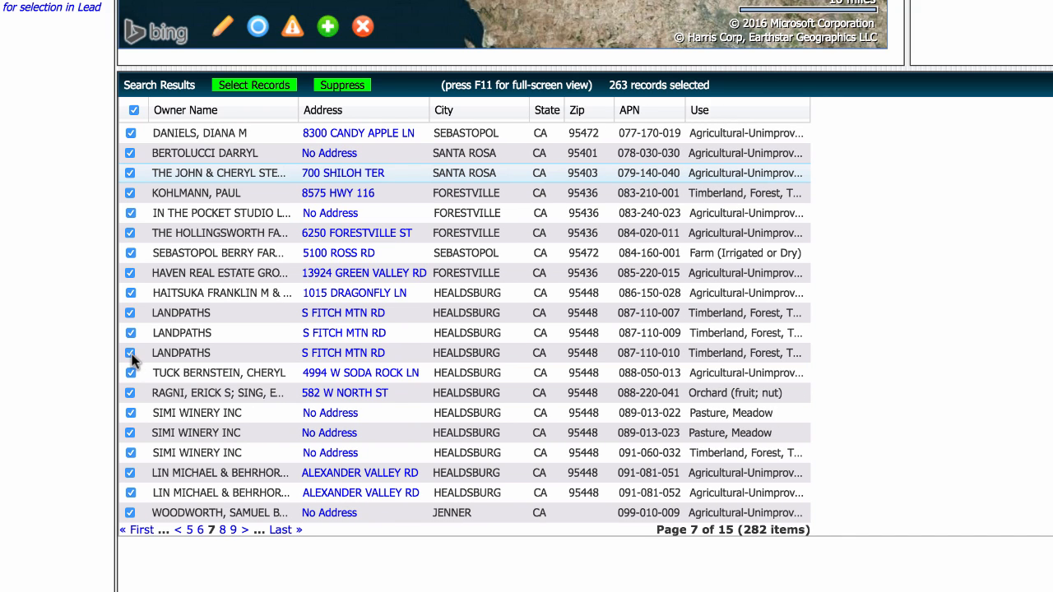
pyautogui.click(130, 352)
pyautogui.click(130, 333)
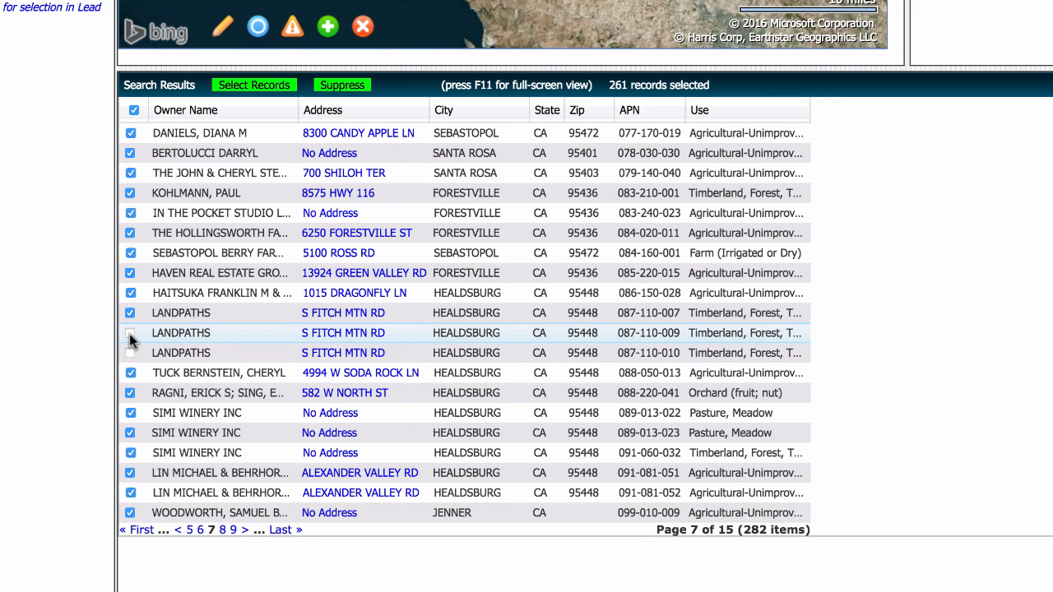
pyautogui.click(131, 453)
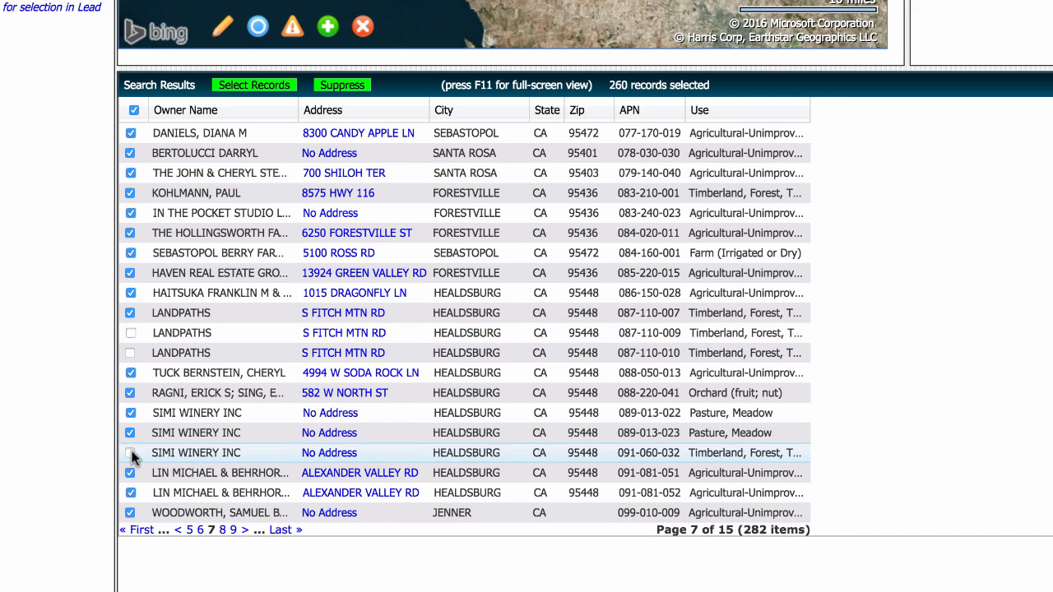
pyautogui.click(129, 433)
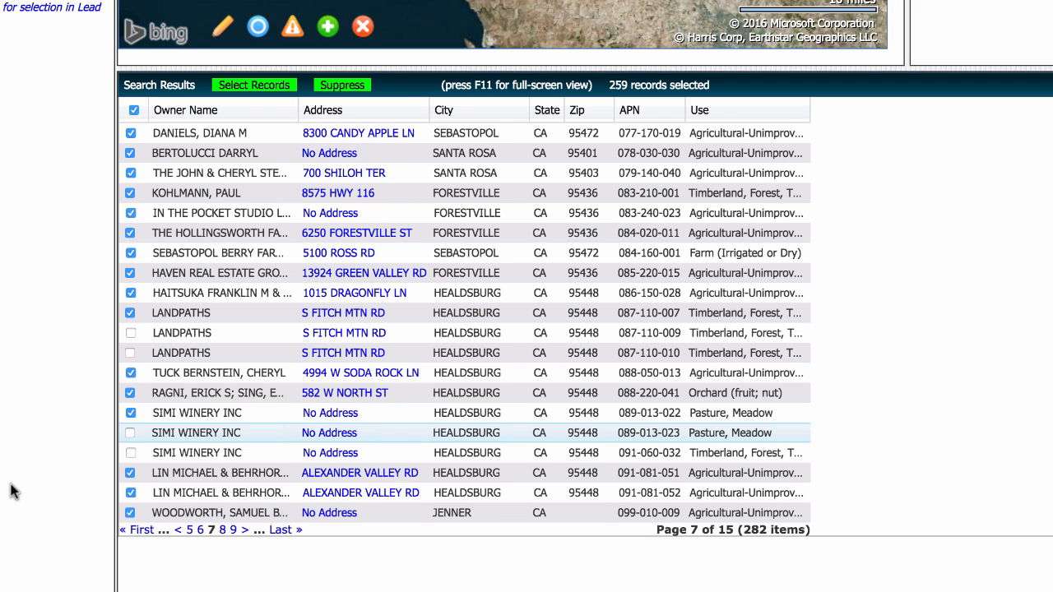
# Step: On page 9, deselect the LAS MADRONAS and COVERT parcels, leaving 256 selected
pyautogui.click(233, 531)
pyautogui.click(129, 294)
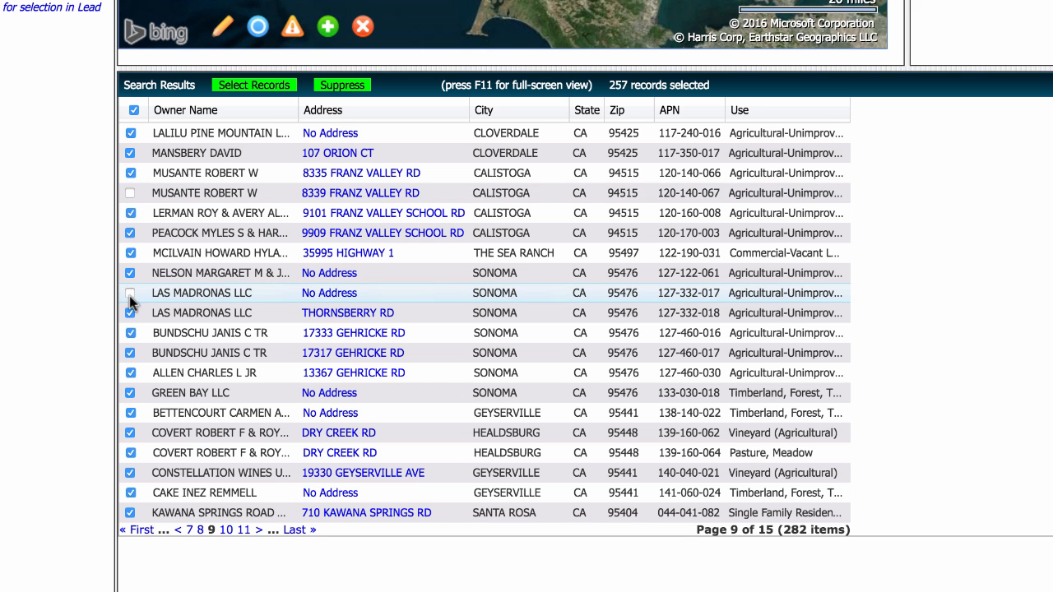
pyautogui.click(130, 452)
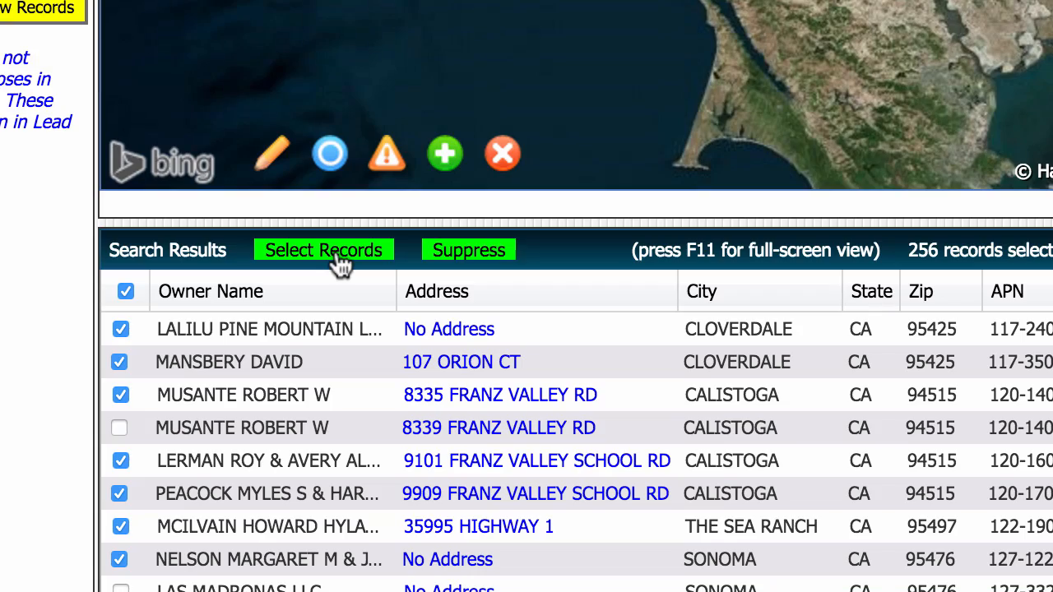
# Step: Save the selected records as a list named 'Sonoma County List'
pyautogui.click(341, 262)
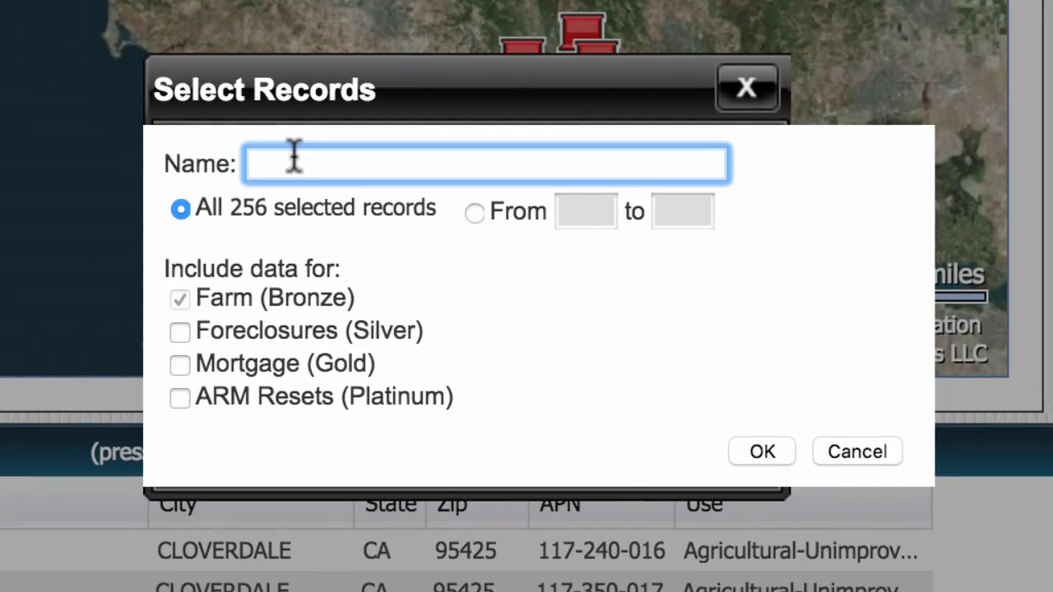
pyautogui.write('Sonoma County List')
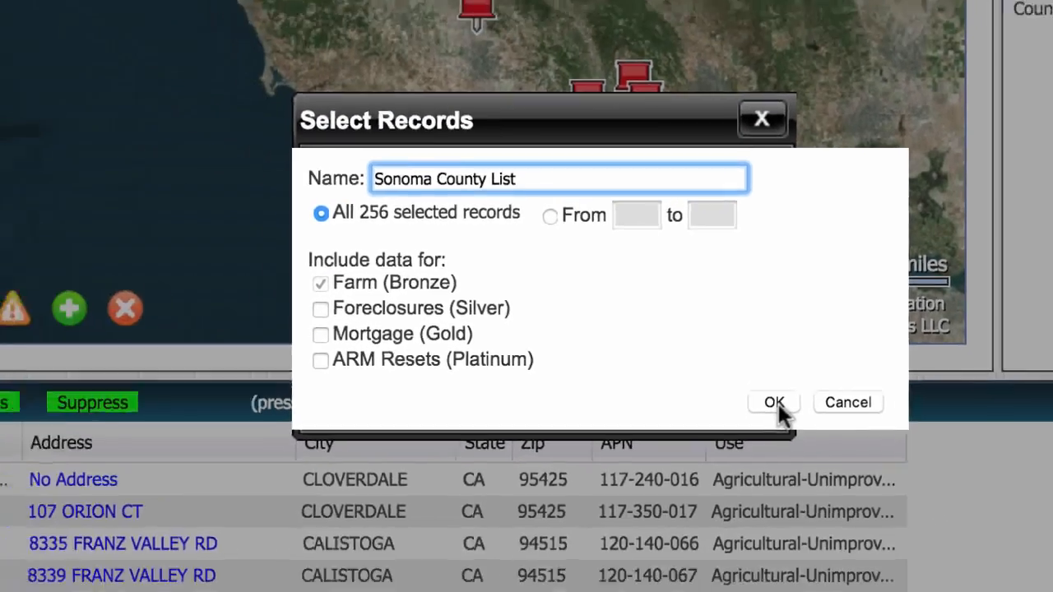
pyautogui.click(776, 403)
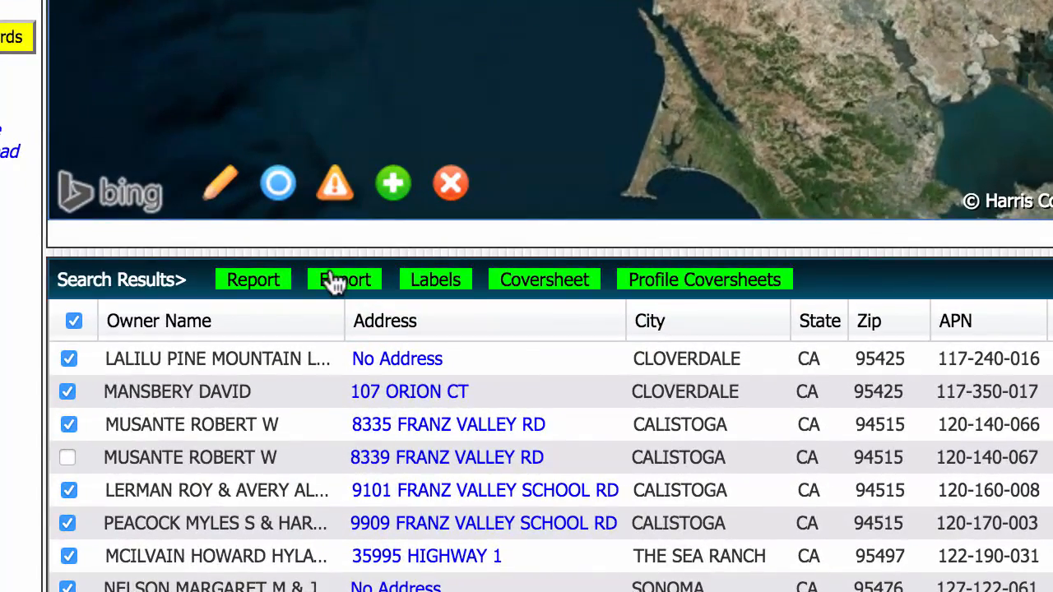
# Step: Export the list with the Owner/Address fields sorted by APN
pyautogui.click(328, 338)
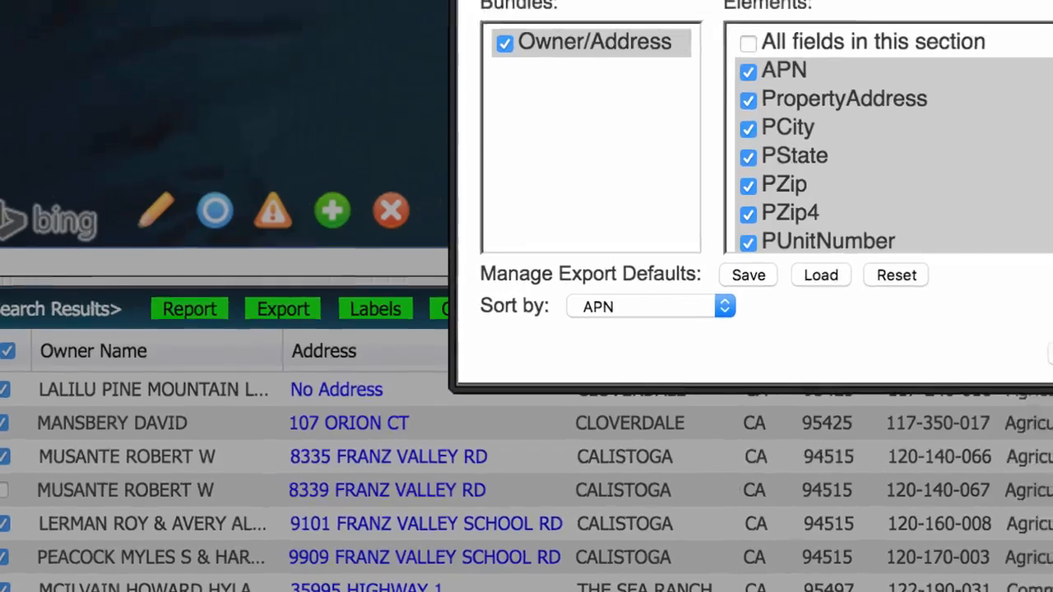
pyautogui.moveTo(1052, 41); pyautogui.dragTo(1052, 157)
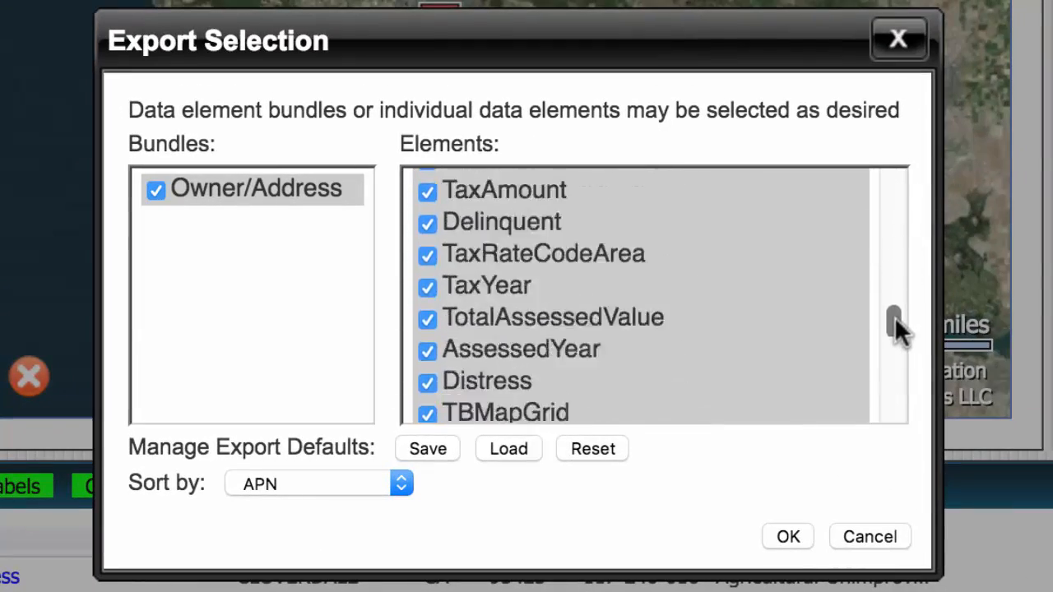
pyautogui.moveTo(895, 317)
pyautogui.mouseDown()
pyautogui.moveTo(894, 402)
pyautogui.moveTo(903, 167)
pyautogui.moveTo(898, 317)
pyautogui.mouseUp()
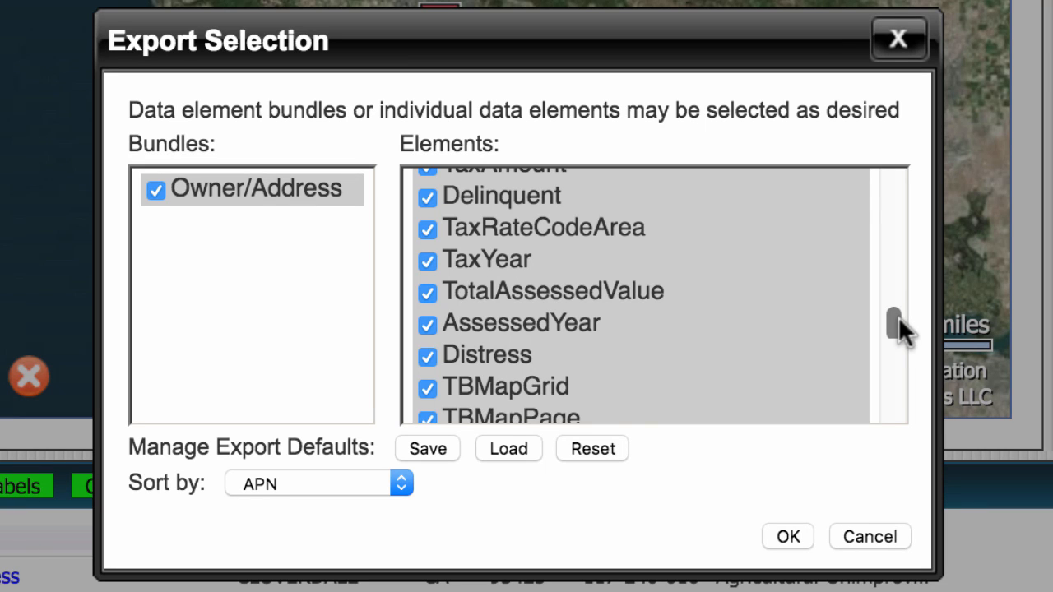
pyautogui.moveTo(898, 316); pyautogui.dragTo(893, 171)
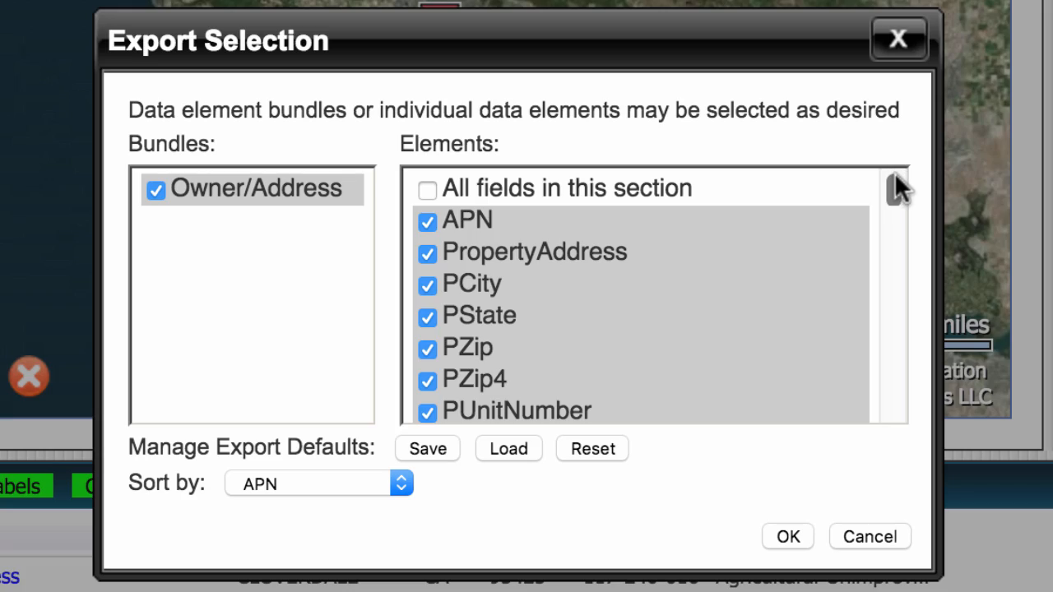
pyautogui.click(787, 535)
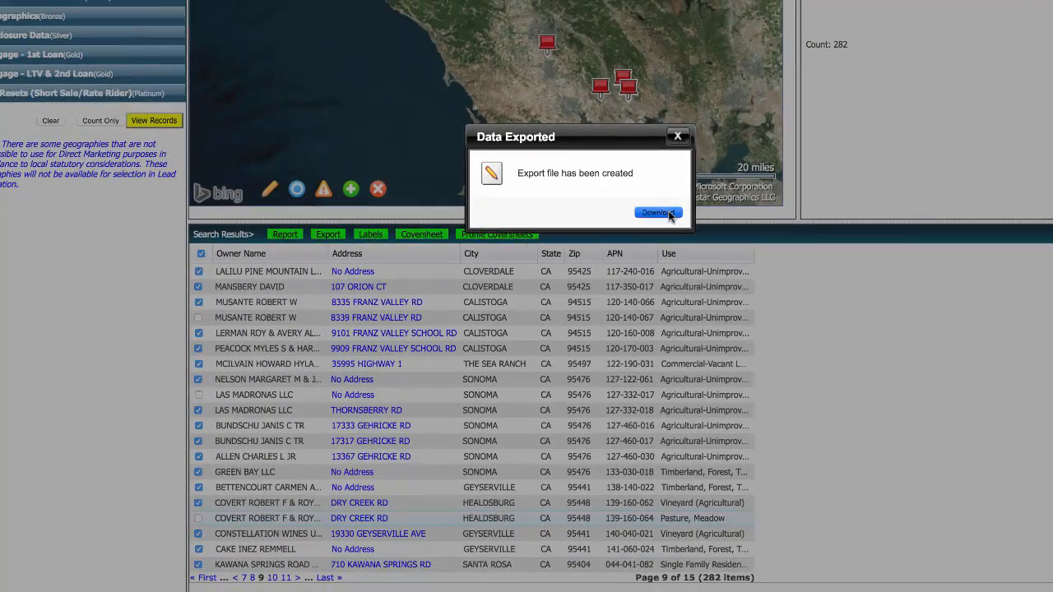
# Step: Download the exported list, open it in Excel, and scroll across and down its parcel data
pyautogui.click(657, 213)
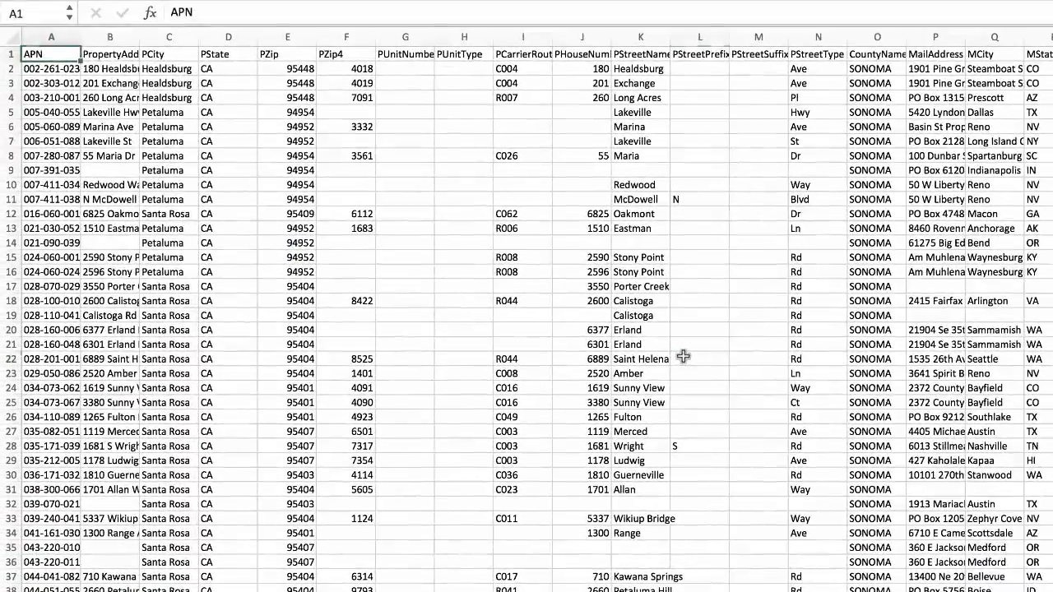
pyautogui.click(682, 348)
pyautogui.hscroll(10, 682, 358)
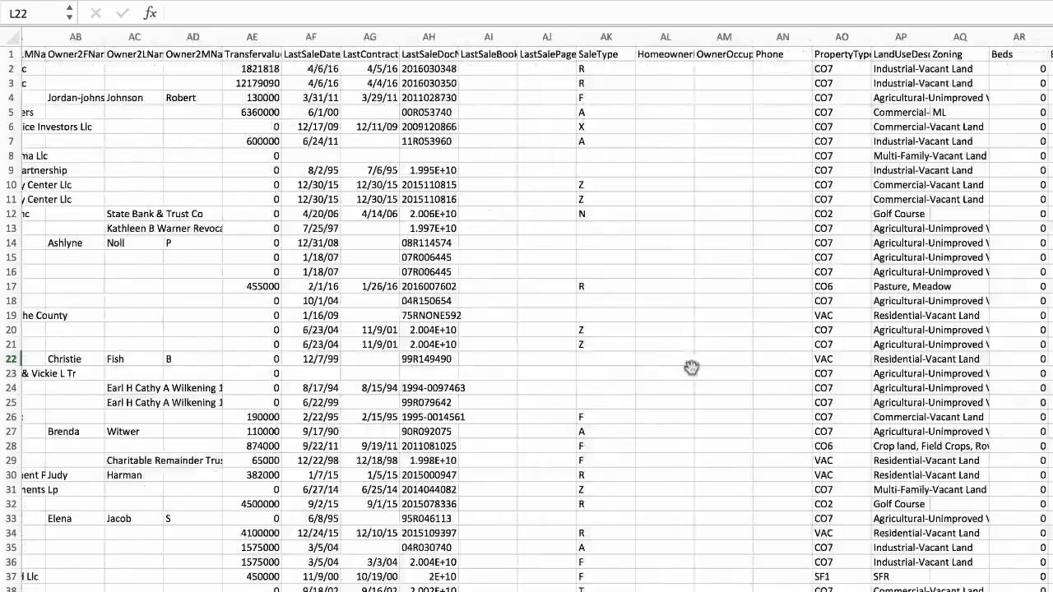
pyautogui.hscroll(15, 691, 370)
pyautogui.hscroll(-20, 660, 367)
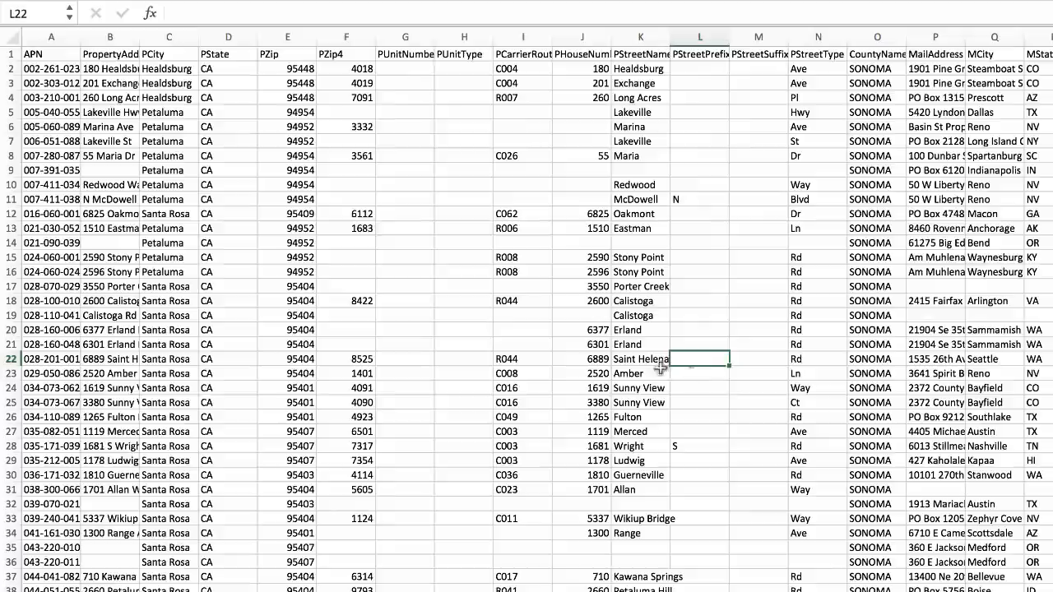
pyautogui.scroll(-20, 660, 368)
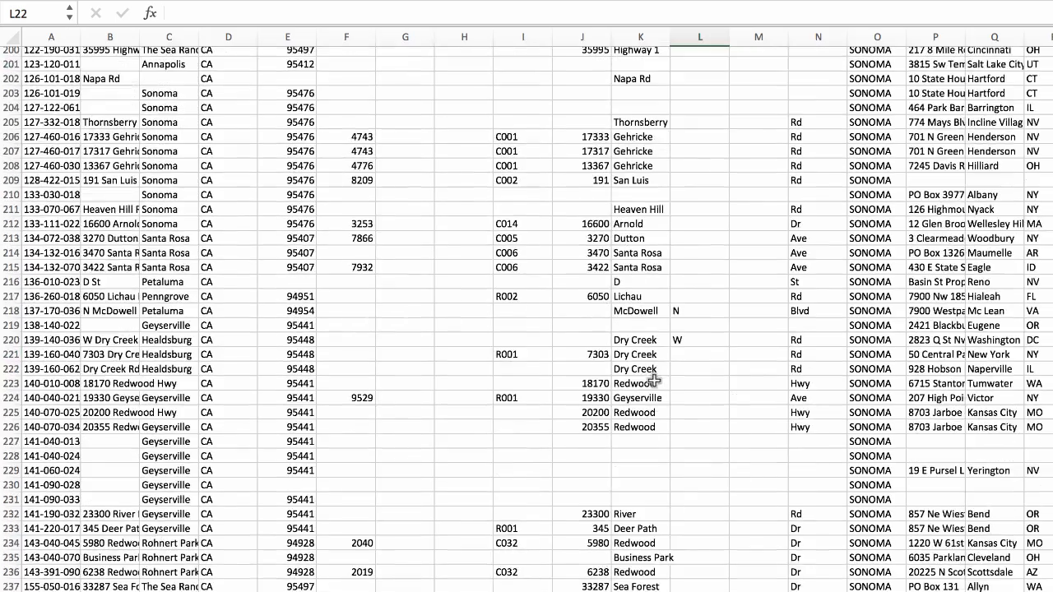
pyautogui.scroll(20, 654, 383)
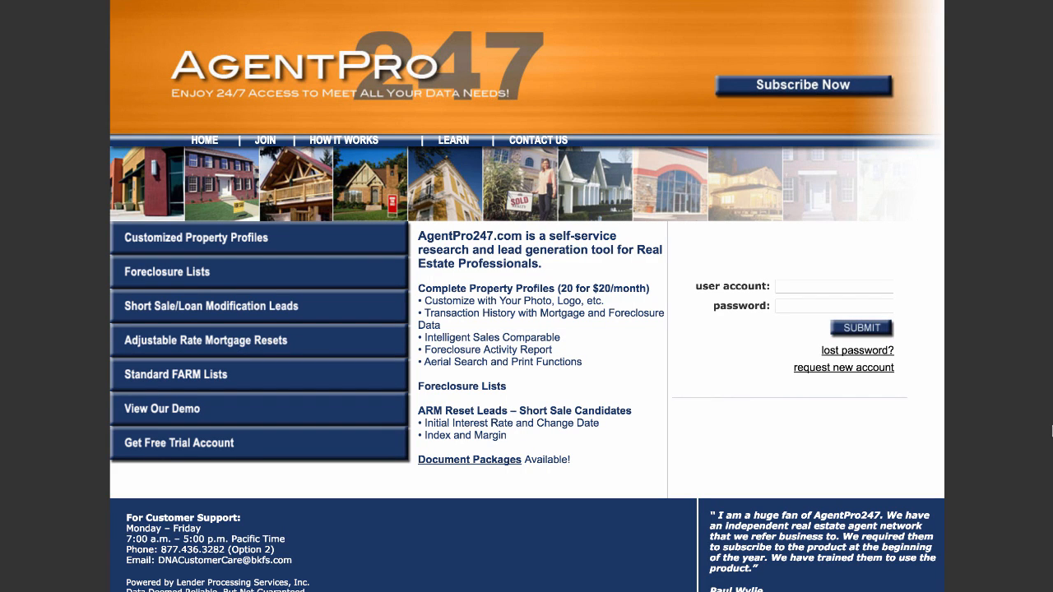
# Step: Start a subscription signup, apply the partner ID to refresh prices, and select Bronze 2000 records $18/m
pyautogui.click(814, 88)
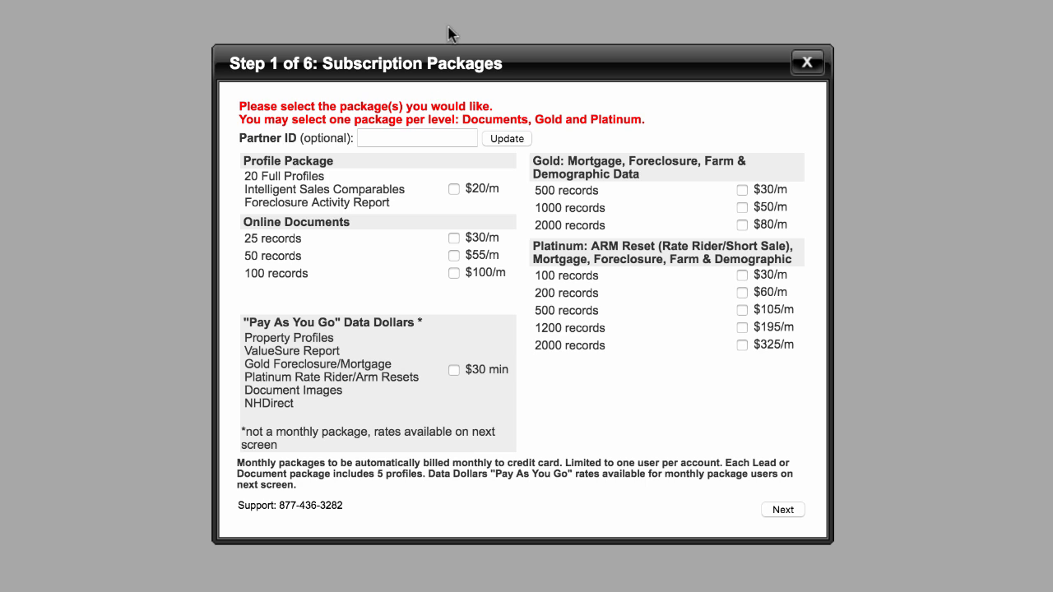
pyautogui.click(433, 139)
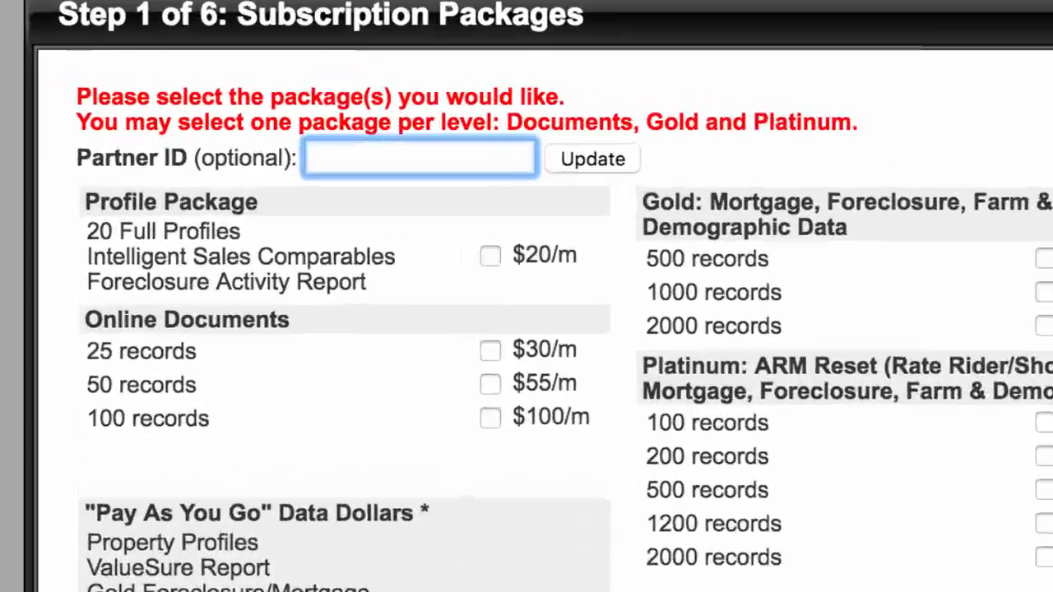
pyautogui.write('CF')
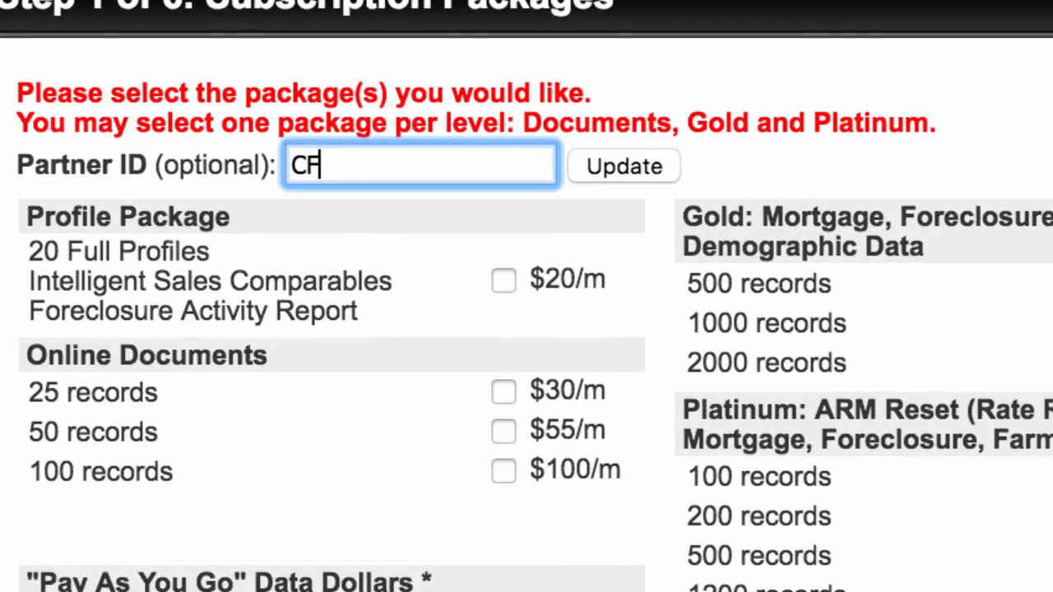
pyautogui.write('GRSH')
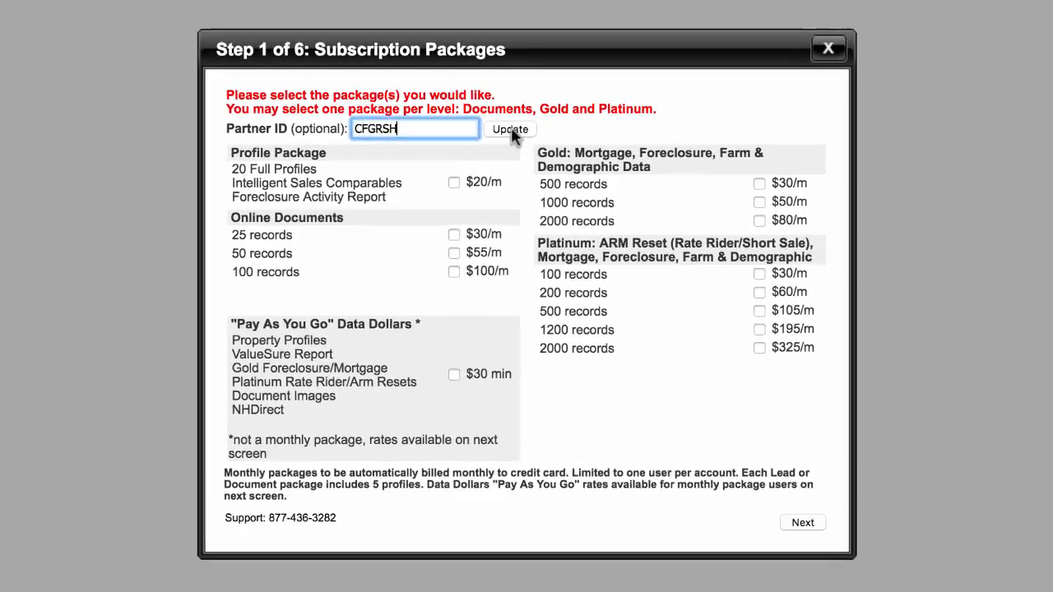
pyautogui.click(625, 166)
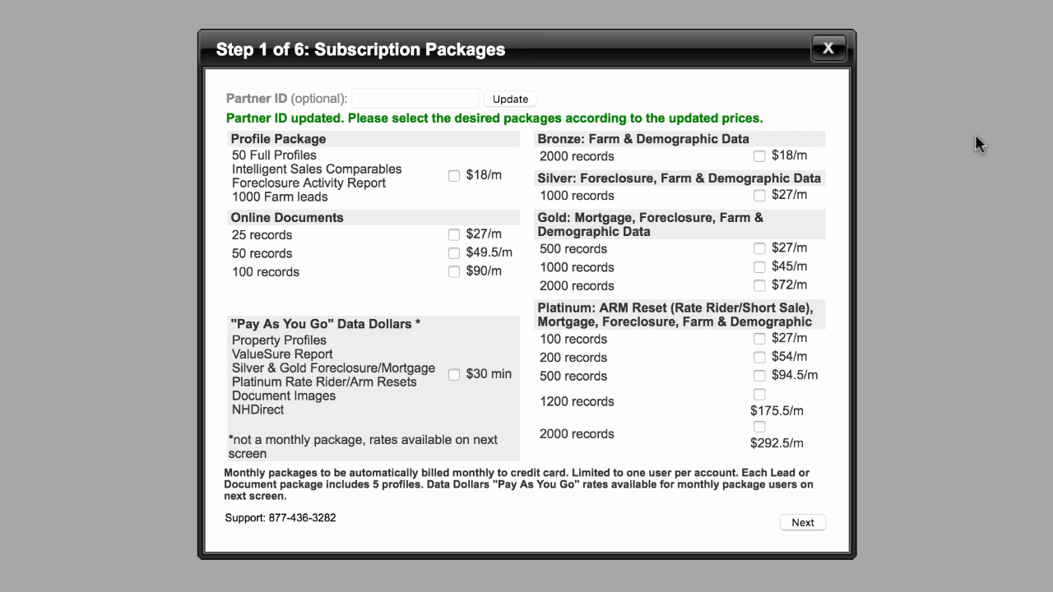
pyautogui.click(758, 156)
# Step: Swap Bronze for the $18/m Profile Package and advance past the $28.80 summary to Contact Info
pyautogui.click(759, 156)
pyautogui.click(453, 175)
pyautogui.click(801, 522)
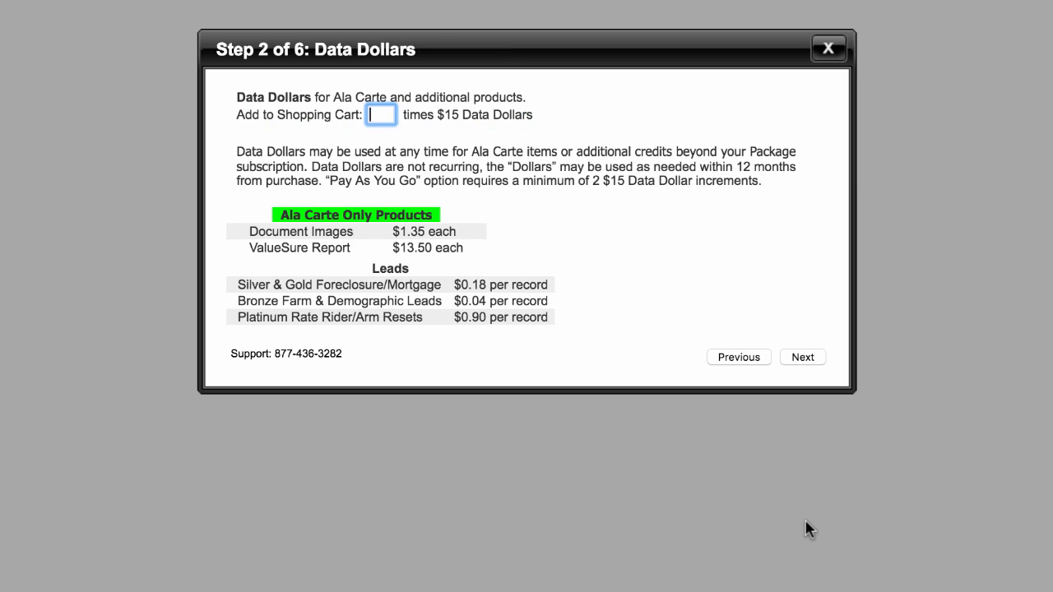
pyautogui.click(801, 358)
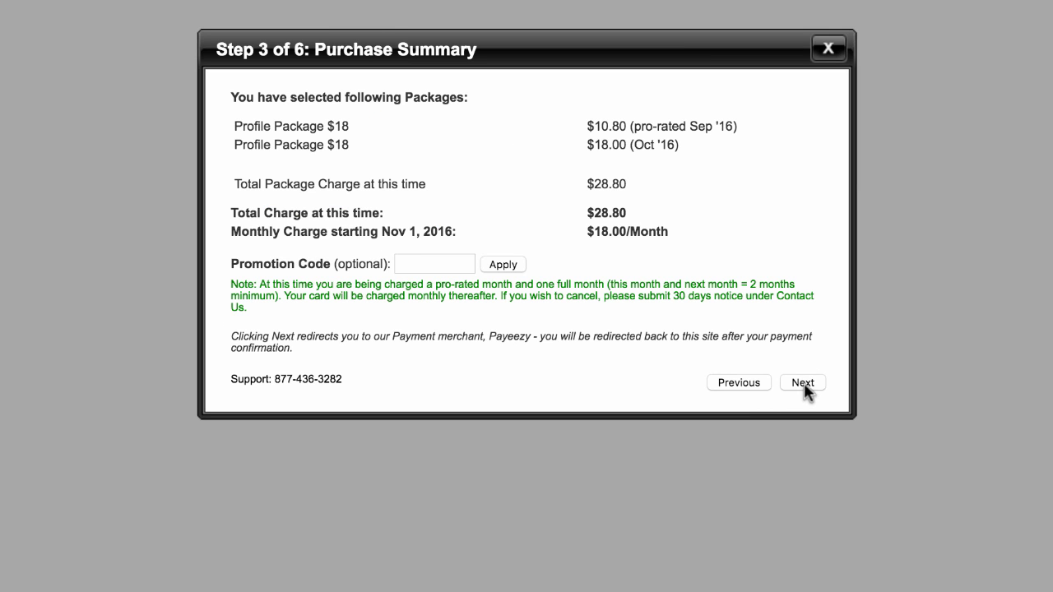
pyautogui.click(804, 384)
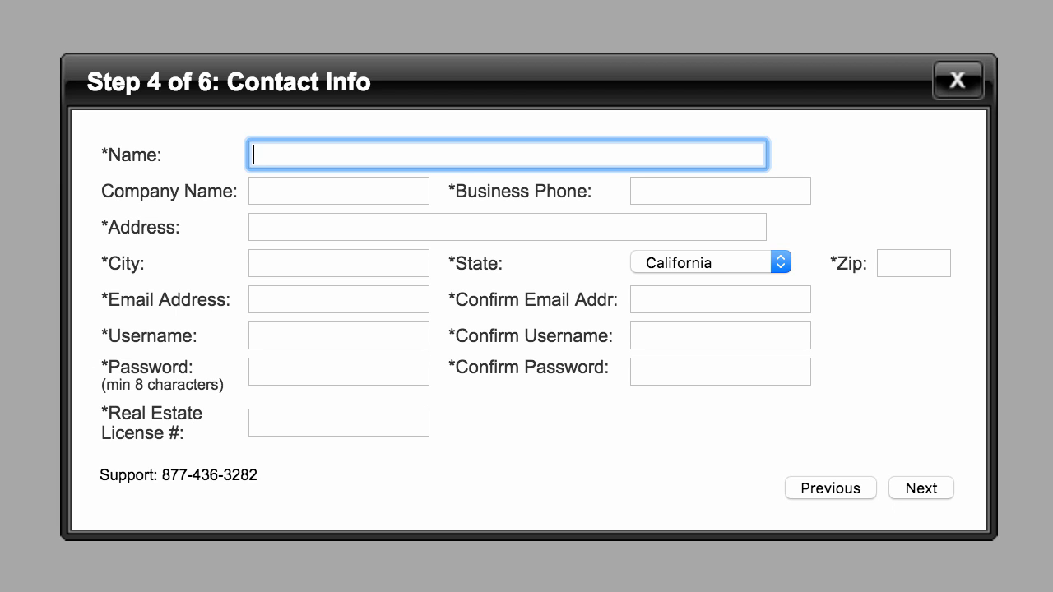
# Step: Enter 'Investor' in the Real Estate License # field of the Contact Info form
pyautogui.click(367, 423)
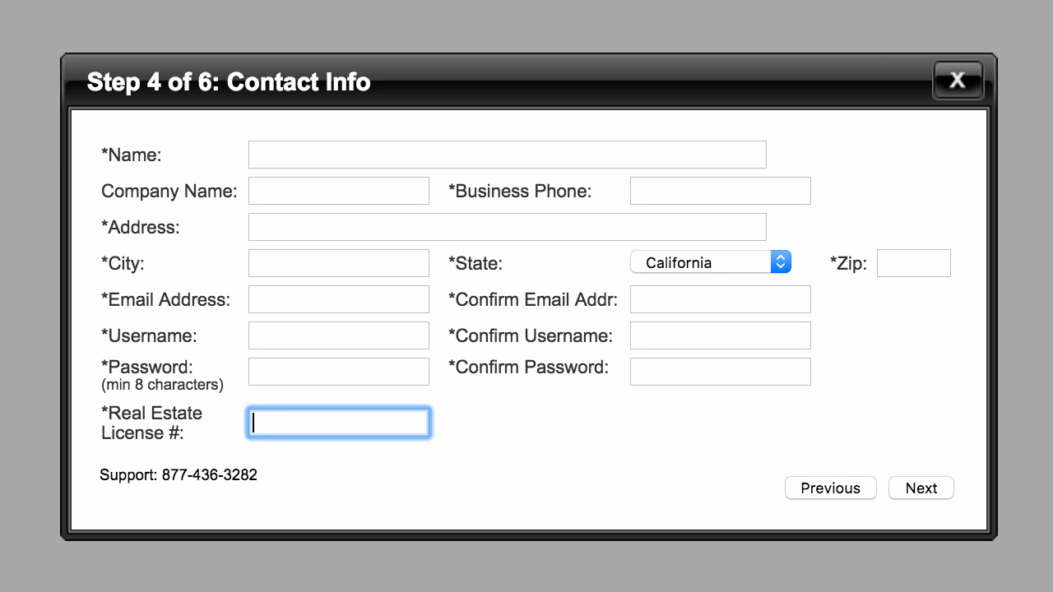
pyautogui.write('Investor')
pyautogui.click(622, 443)
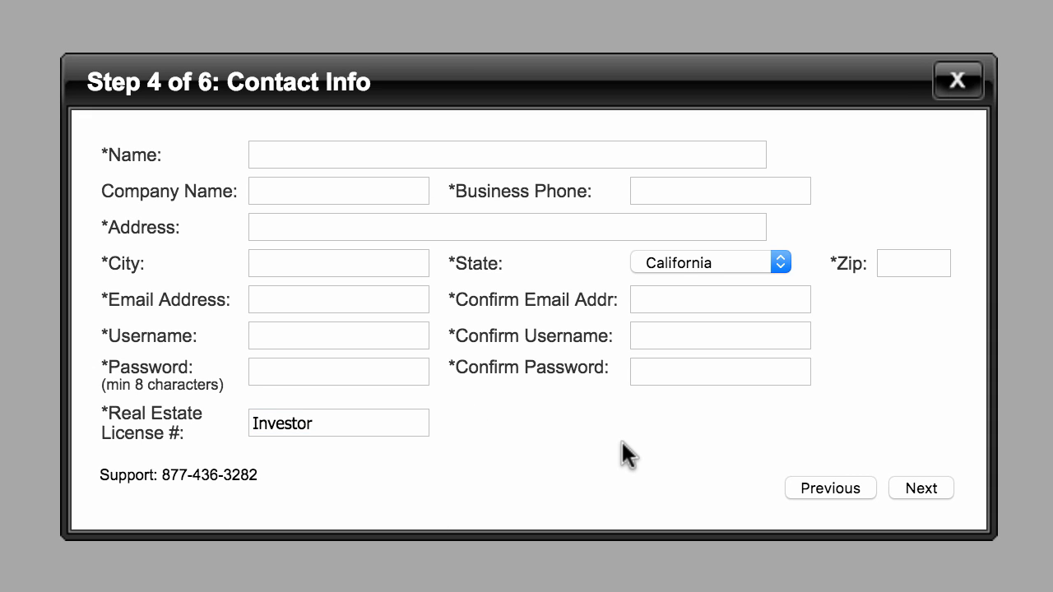